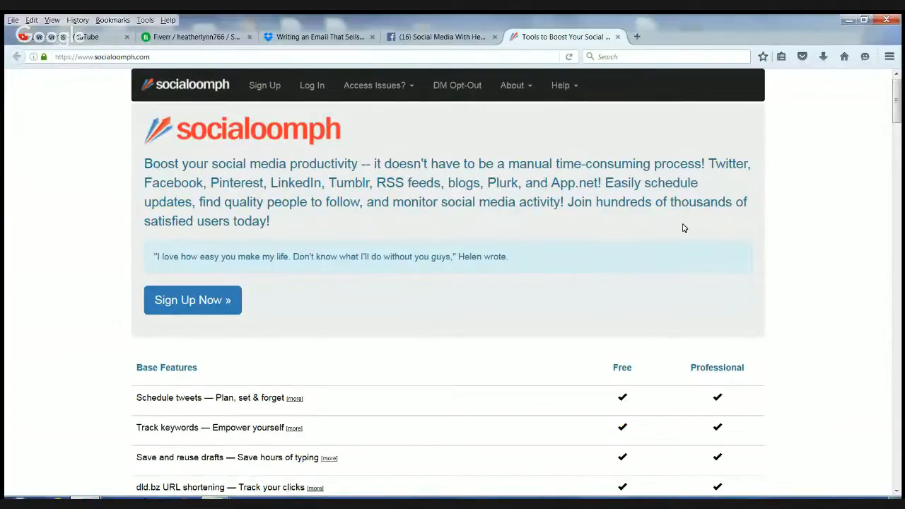
- Scroll through the SocialOomph page to look over its content
{"action": "scroll", "coordinate": [848, 253], "scroll_direction": "down", "scroll_amount": 3}
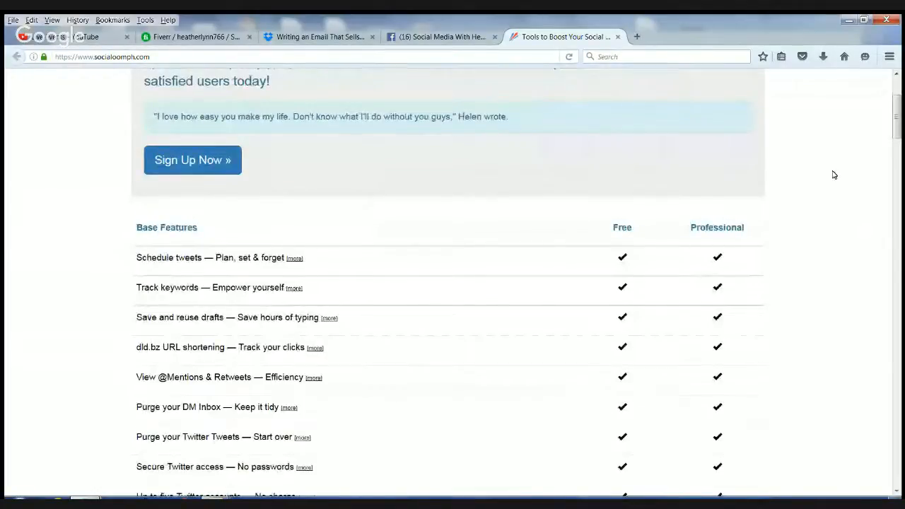
{"action": "scroll", "coordinate": [833, 175], "scroll_direction": "down", "scroll_amount": 2}
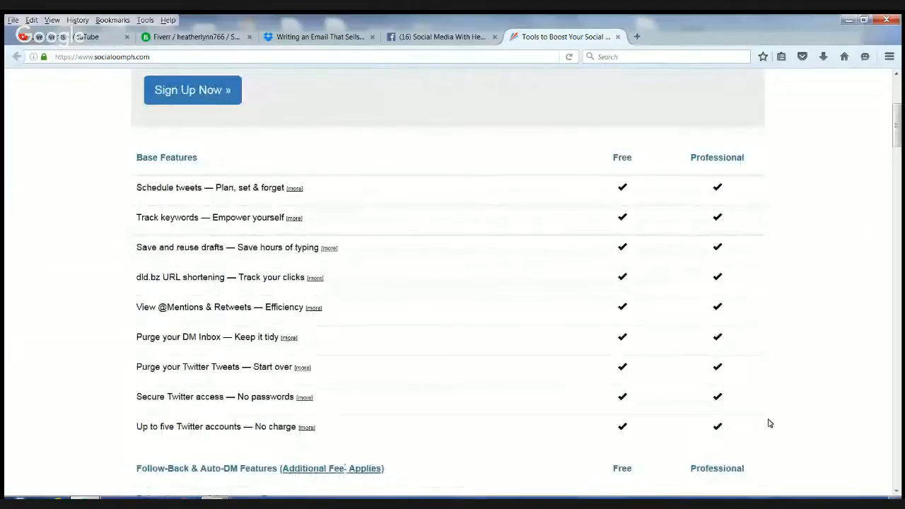
{"action": "scroll", "coordinate": [785, 290], "scroll_direction": "down", "scroll_amount": 5}
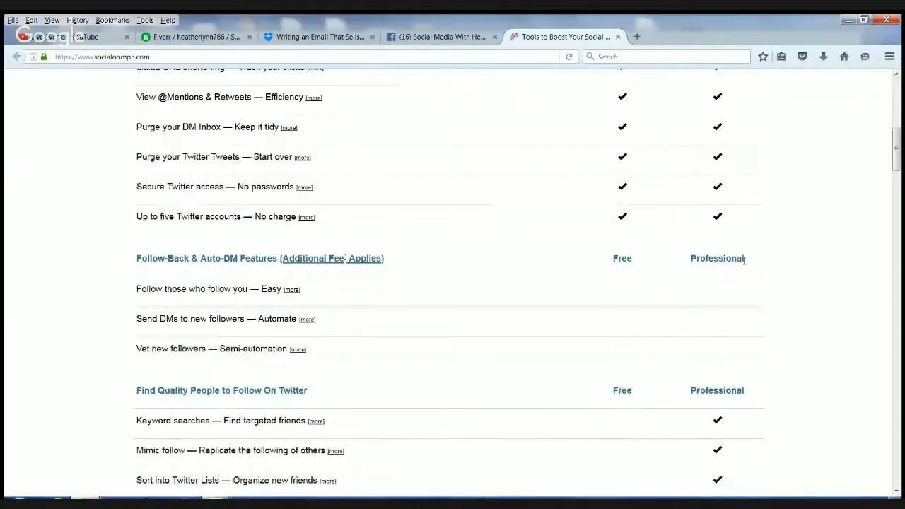
{"action": "scroll", "coordinate": [587, 347], "scroll_direction": "down", "scroll_amount": 2}
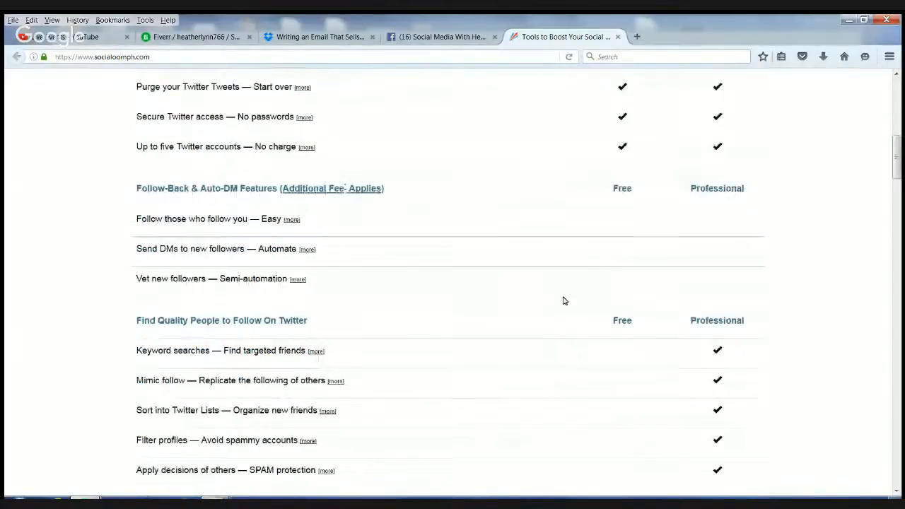
{"action": "scroll", "coordinate": [564, 300], "scroll_direction": "up", "scroll_amount": 4}
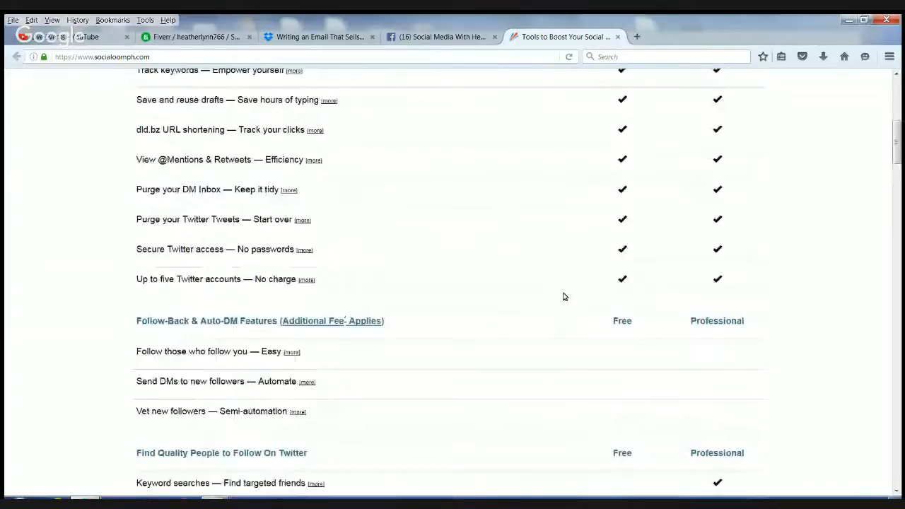
{"action": "scroll", "coordinate": [564, 296], "scroll_direction": "up", "scroll_amount": 8}
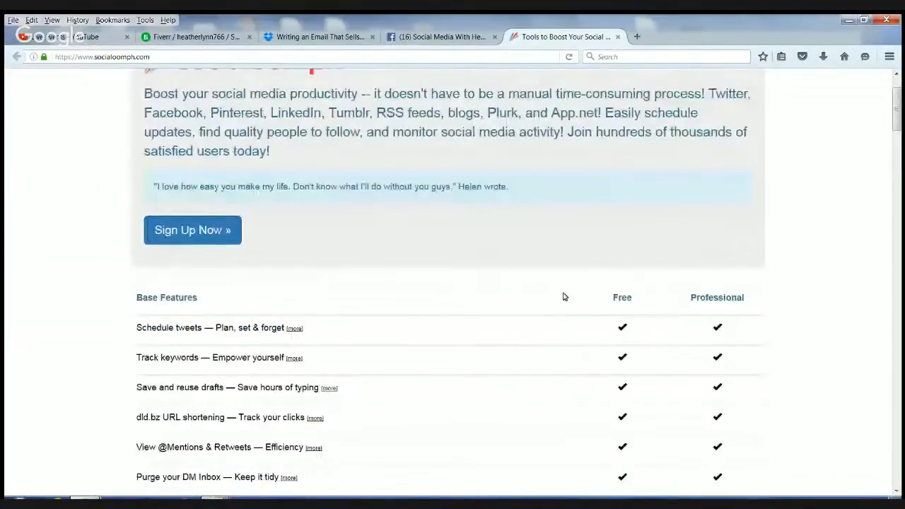
{"action": "scroll", "coordinate": [564, 297], "scroll_direction": "up", "scroll_amount": 2}
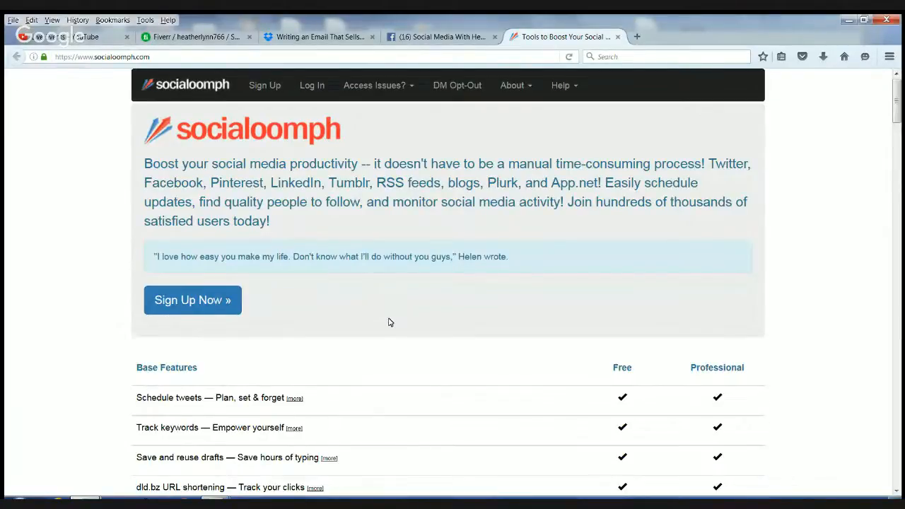
{"action": "scroll", "coordinate": [570, 258], "scroll_direction": "down", "scroll_amount": 4}
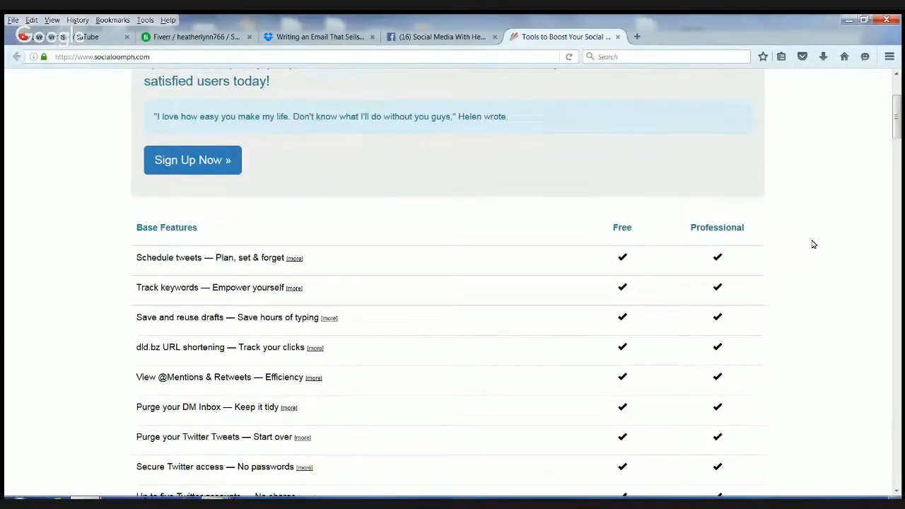
{"action": "scroll", "coordinate": [813, 244], "scroll_direction": "down", "scroll_amount": 5}
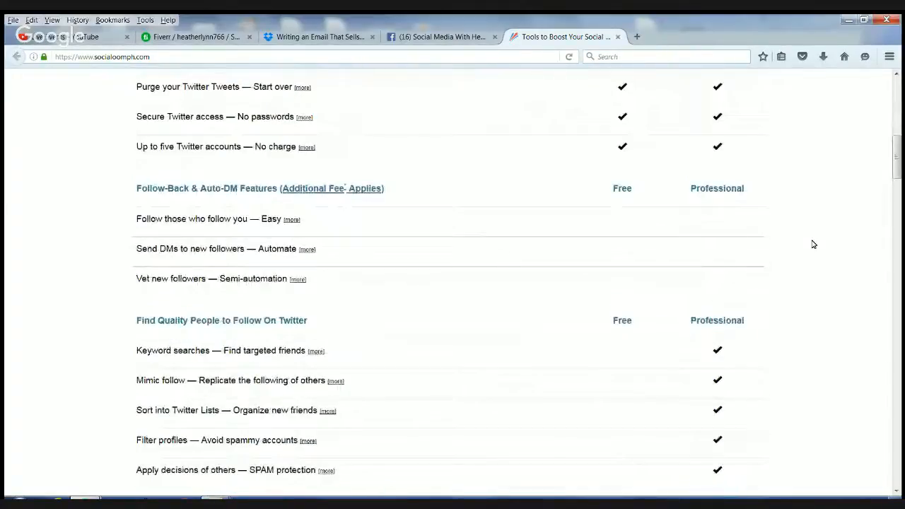
{"action": "scroll", "coordinate": [813, 244], "scroll_direction": "down", "scroll_amount": 5}
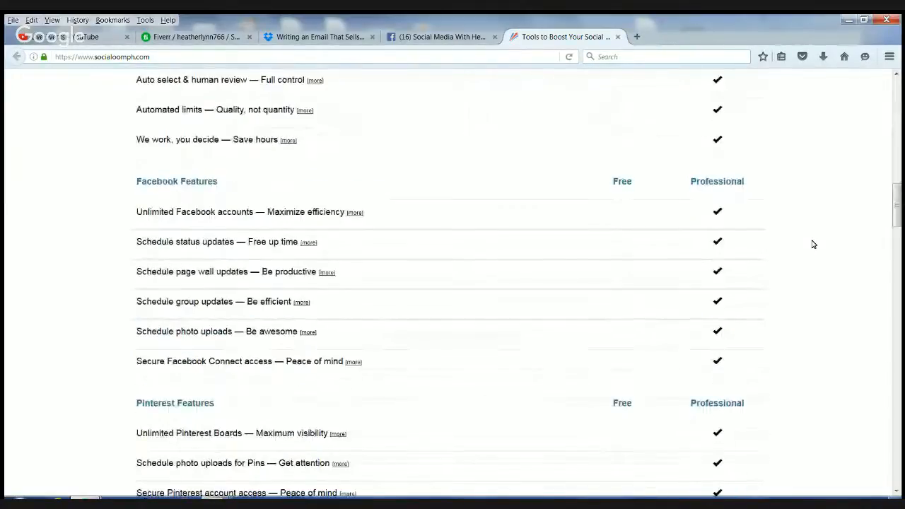
{"action": "scroll", "coordinate": [814, 244], "scroll_direction": "down", "scroll_amount": 3}
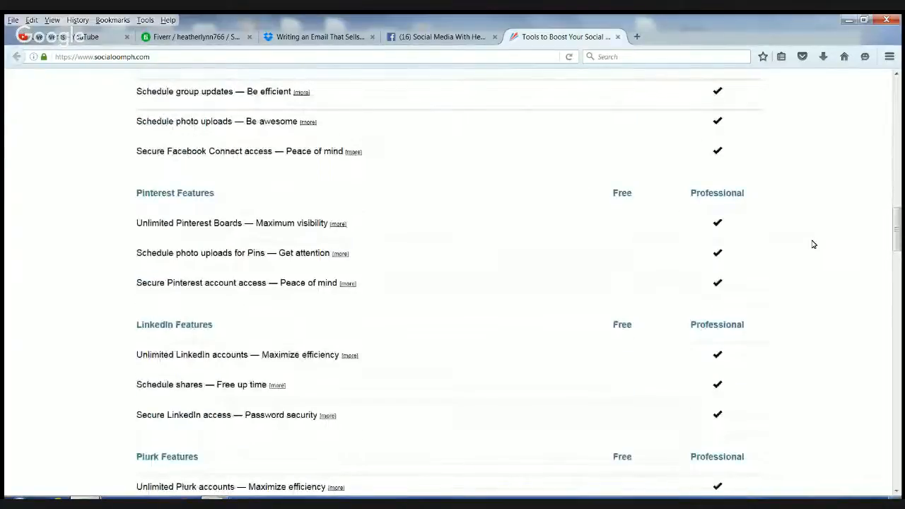
{"action": "scroll", "coordinate": [813, 244], "scroll_direction": "down", "scroll_amount": 4}
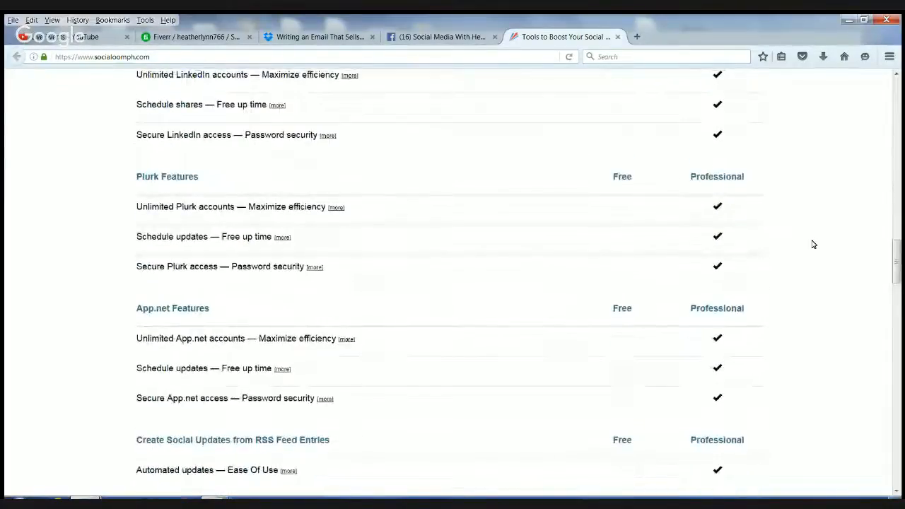
{"action": "scroll", "coordinate": [813, 244], "scroll_direction": "down", "scroll_amount": 3}
{"action": "scroll", "coordinate": [813, 244], "scroll_direction": "down", "scroll_amount": 3}
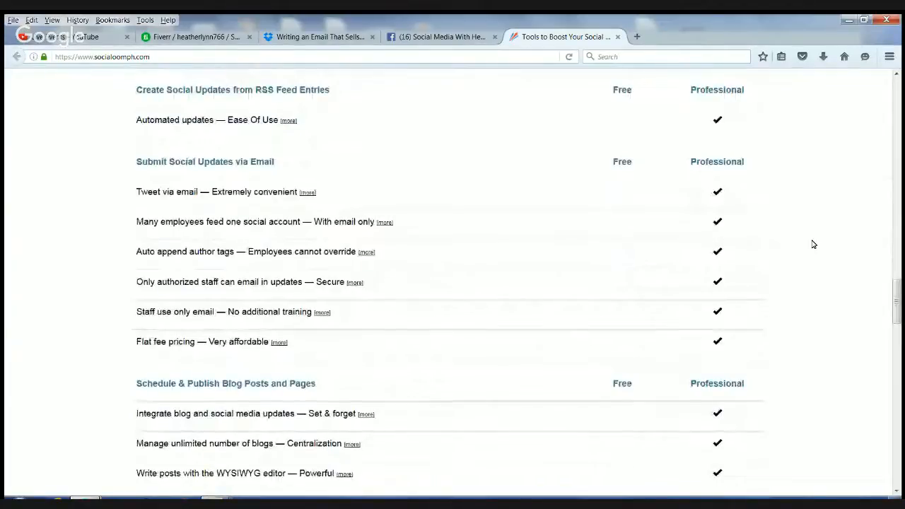
{"action": "scroll", "coordinate": [814, 244], "scroll_direction": "down", "scroll_amount": 2}
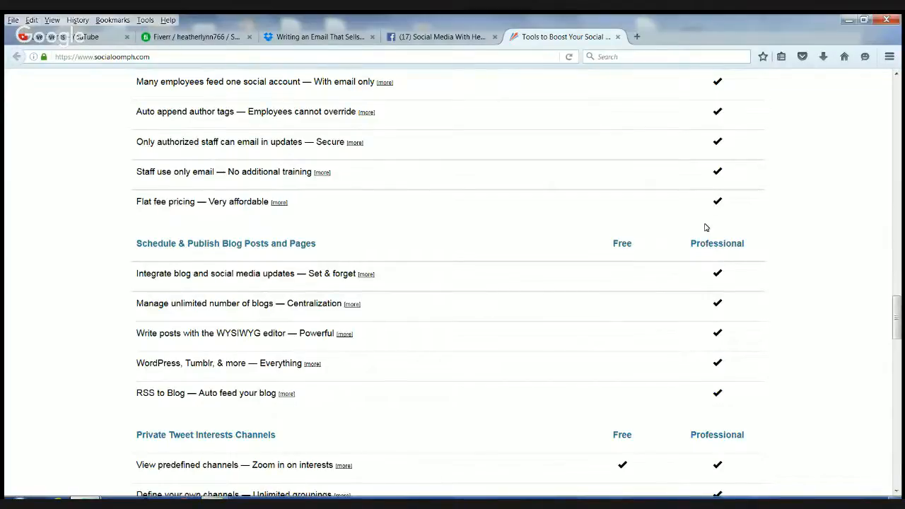
{"action": "left_click_drag", "start_coordinate": [897, 319], "coordinate": [902, 463]}
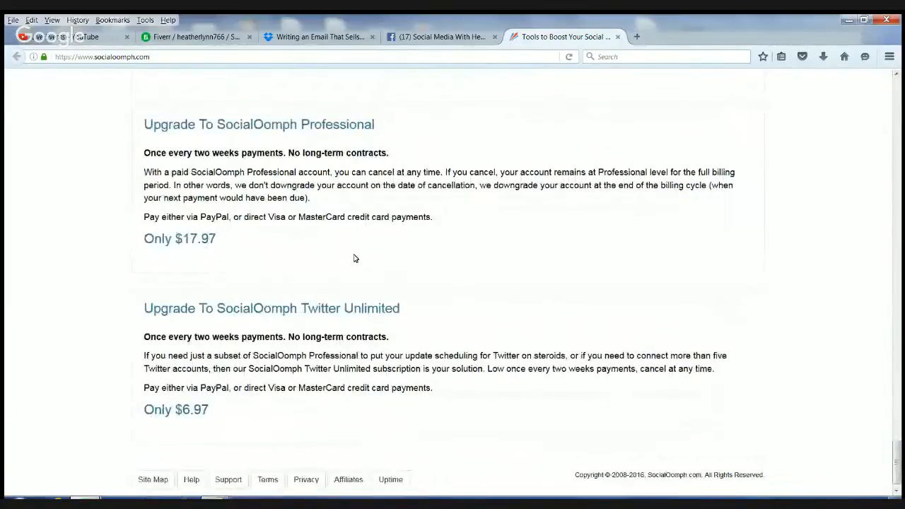
{"action": "scroll", "coordinate": [353, 256], "scroll_direction": "up", "scroll_amount": 3}
{"action": "scroll", "coordinate": [209, 386], "scroll_direction": "down", "scroll_amount": 2}
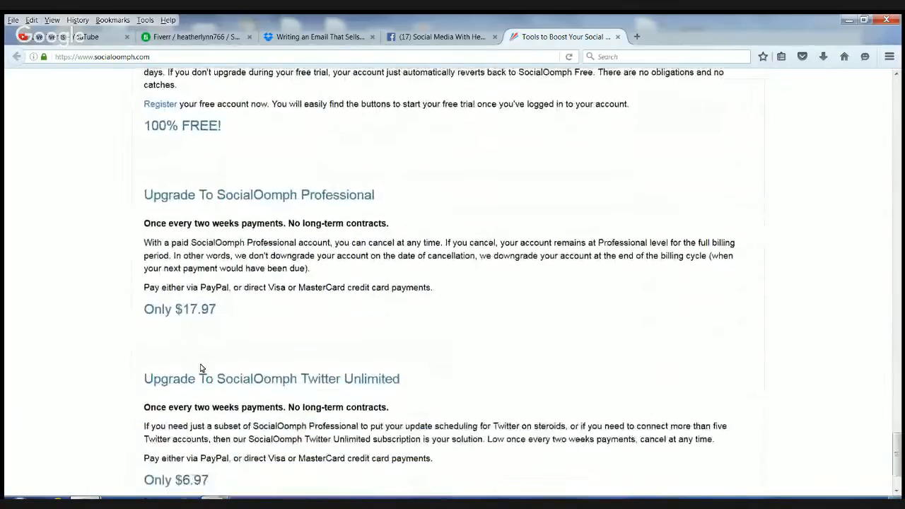
{"action": "scroll", "coordinate": [899, 461], "scroll_direction": "down", "scroll_amount": 2}
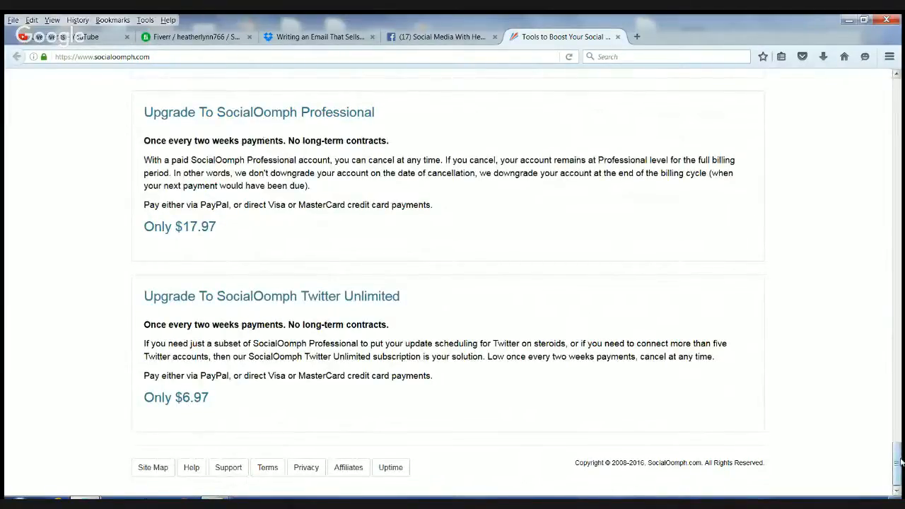
{"action": "left_click_drag", "start_coordinate": [898, 458], "coordinate": [897, 408]}
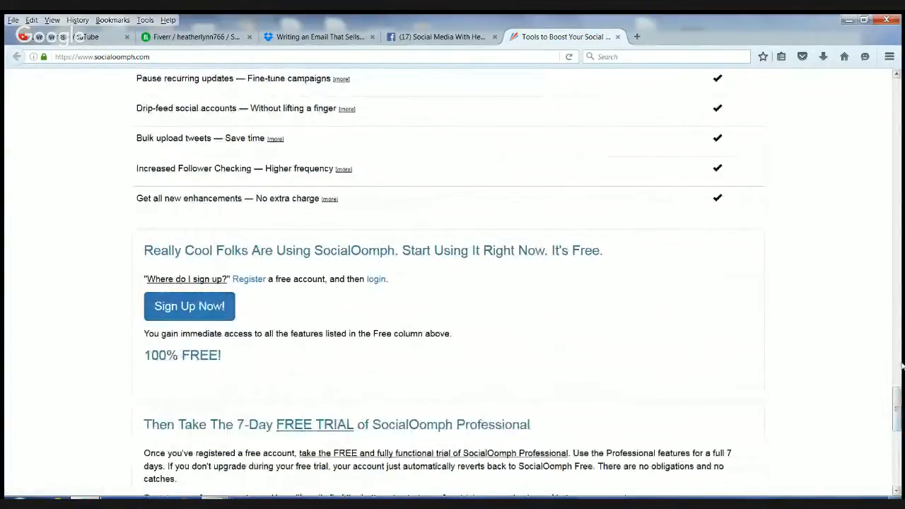
{"action": "left_click_drag", "start_coordinate": [901, 408], "coordinate": [902, 317]}
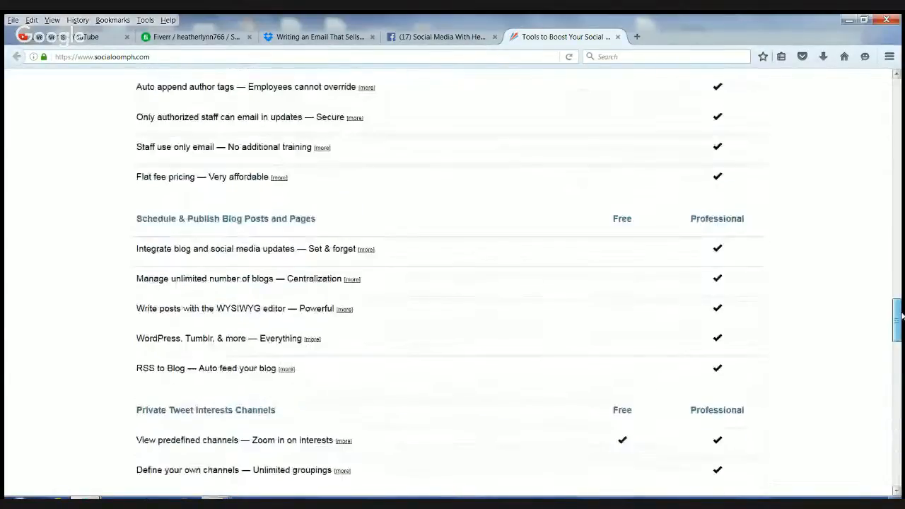
{"action": "left_click_drag", "start_coordinate": [902, 316], "coordinate": [901, 128]}
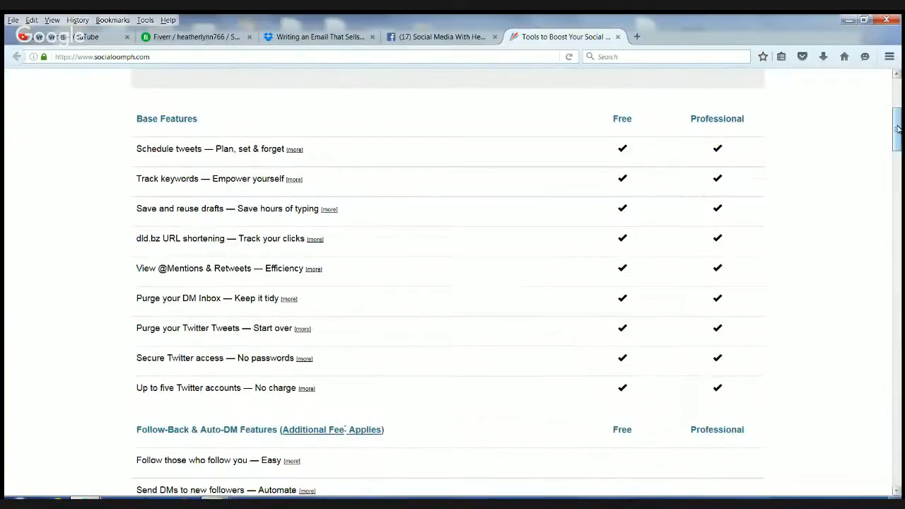
{"action": "scroll", "coordinate": [896, 130], "scroll_direction": "up", "scroll_amount": 4}
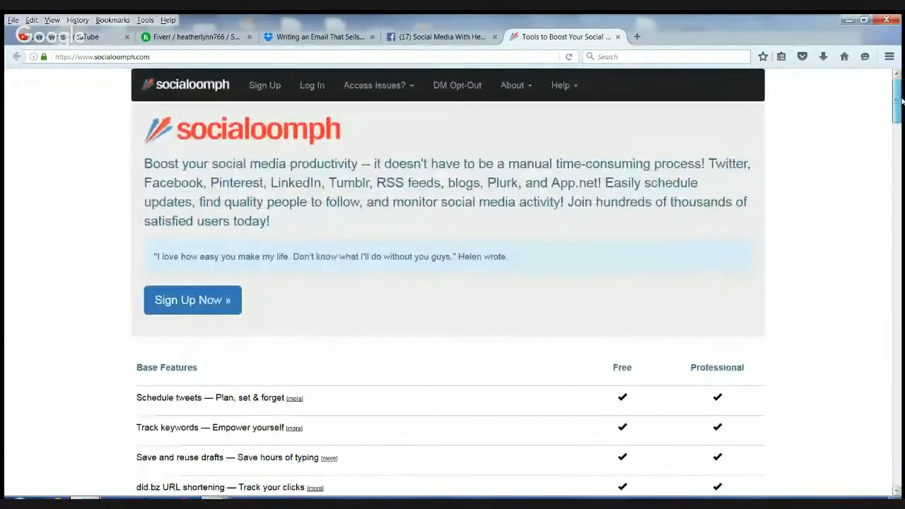
- Log in with the saved credentials and go to the Queue Reservoirs list
{"action": "left_click", "coordinate": [312, 86]}
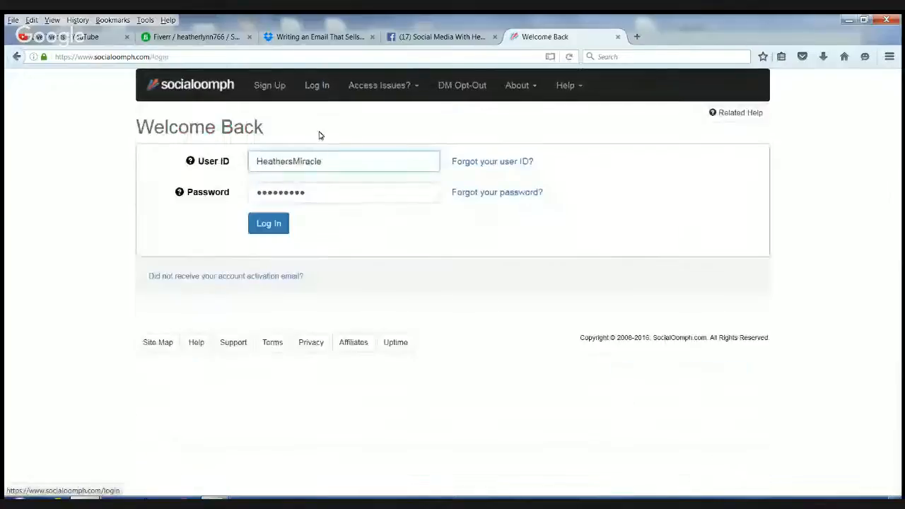
{"action": "left_click", "coordinate": [272, 225]}
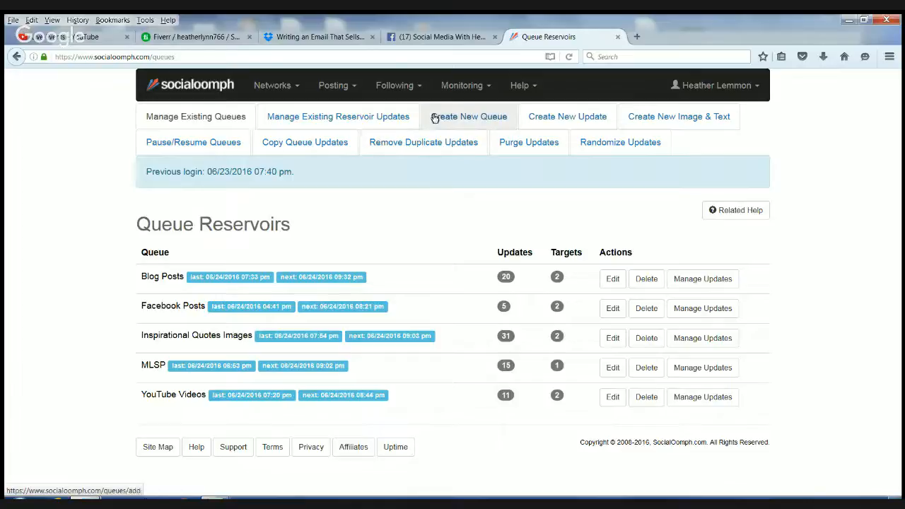
{"action": "left_click", "coordinate": [373, 117]}
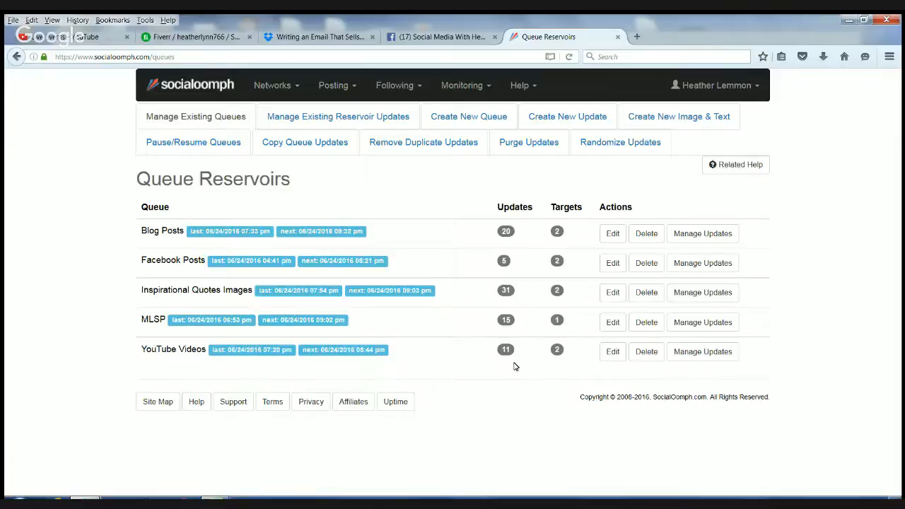
{"action": "left_click", "coordinate": [481, 119]}
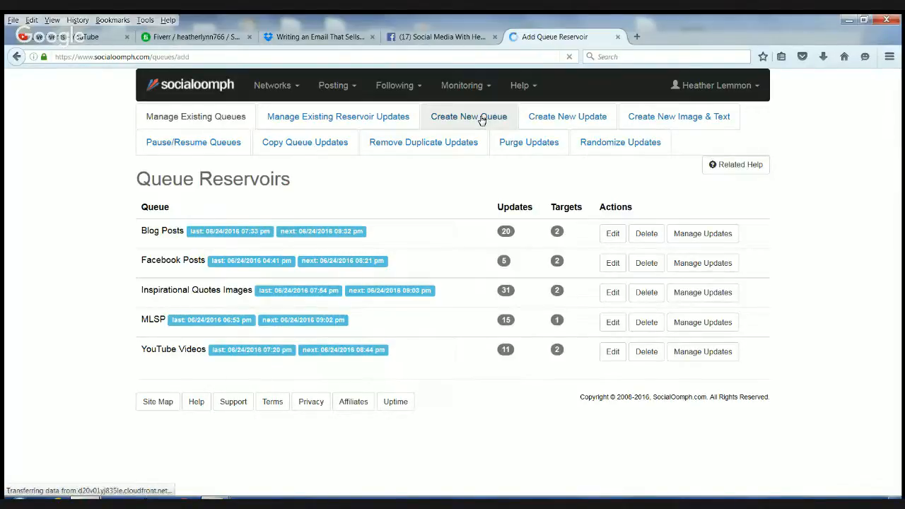
- Enter 'test' as the new queue reservoir's name and submit the form
{"action": "scroll", "coordinate": [308, 214], "scroll_direction": "down", "scroll_amount": 4}
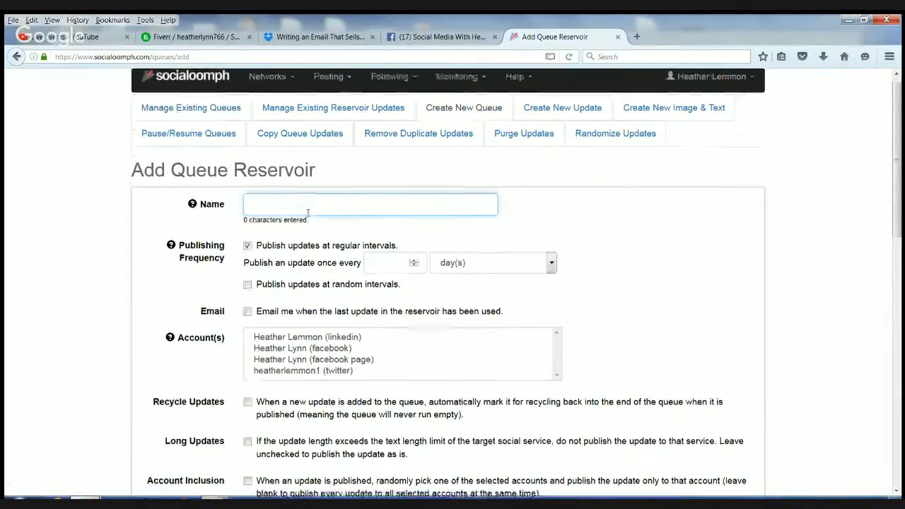
{"action": "scroll", "coordinate": [308, 217], "scroll_direction": "up", "scroll_amount": 4}
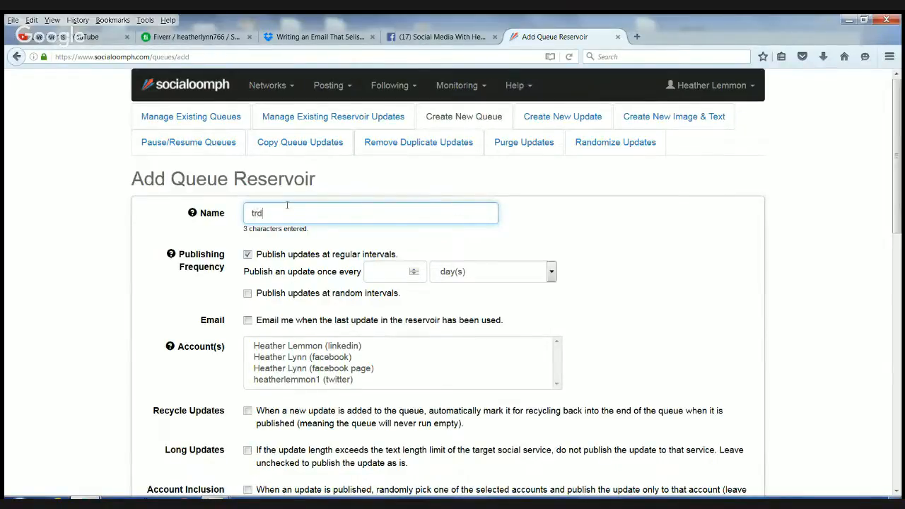
{"action": "type", "text": "est"}
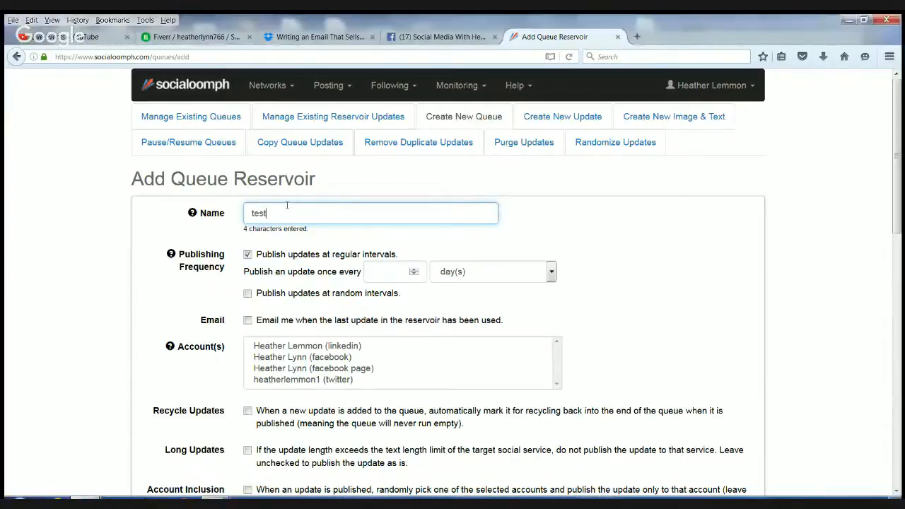
{"action": "key", "text": "Return"}
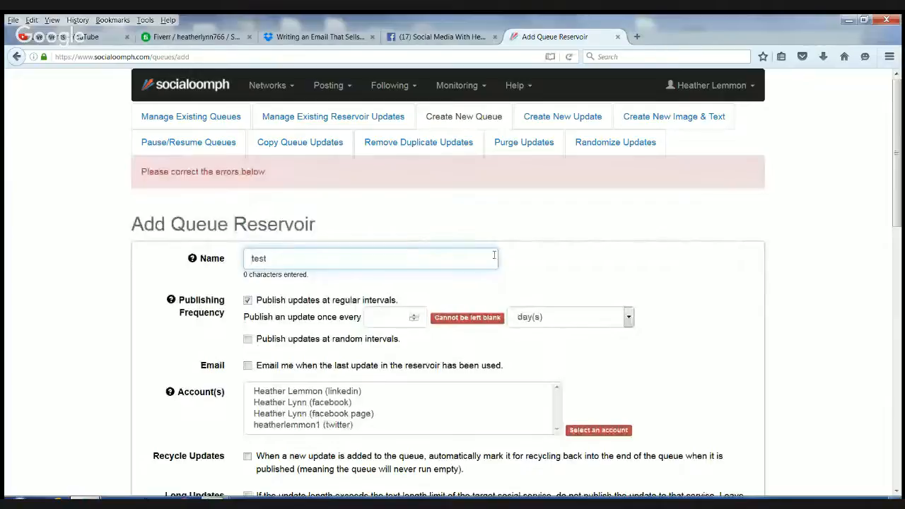
{"action": "left_click", "coordinate": [266, 259]}
{"action": "scroll", "coordinate": [453, 228], "scroll_direction": "down", "scroll_amount": 2}
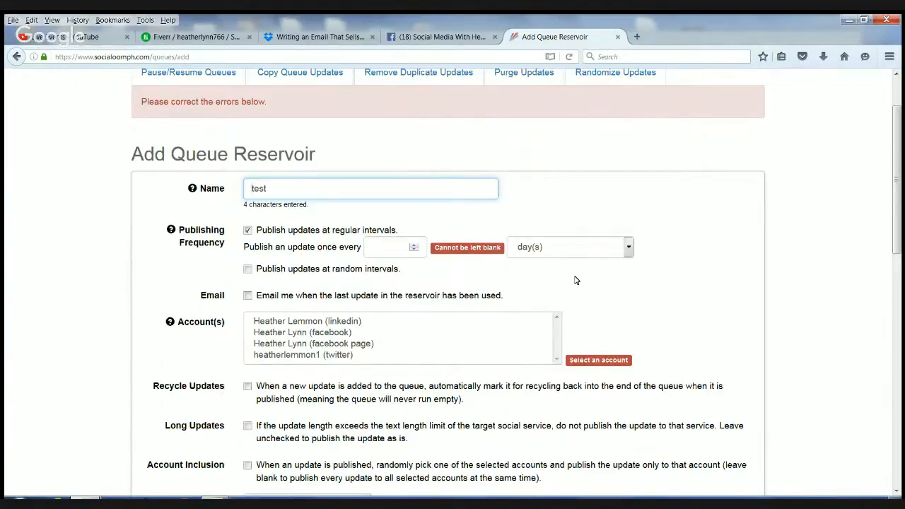
{"action": "scroll", "coordinate": [576, 281], "scroll_direction": "down", "scroll_amount": 5}
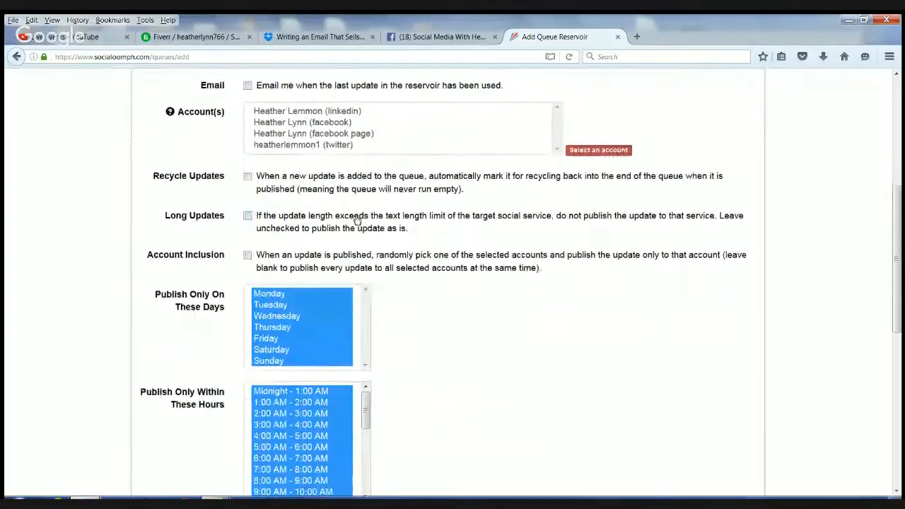
- Assign the test queue to the Twitter account, enable Recycle Updates, and leave Seasonal Window unset
{"action": "left_click", "coordinate": [289, 146]}
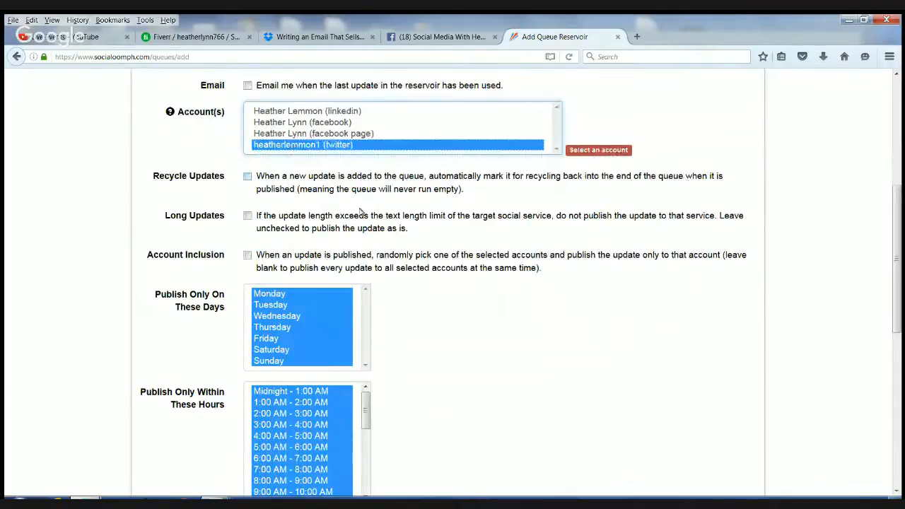
{"action": "left_click", "coordinate": [248, 177]}
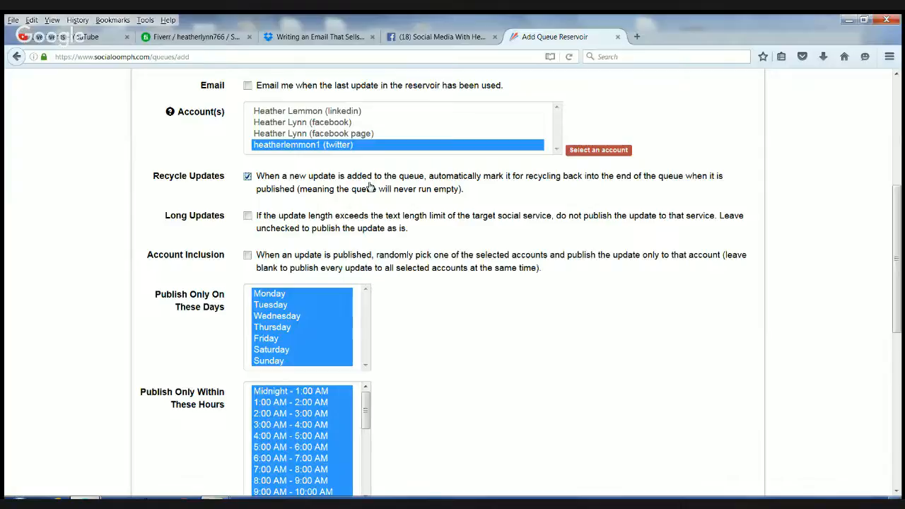
{"action": "scroll", "coordinate": [370, 185], "scroll_direction": "down", "scroll_amount": 3}
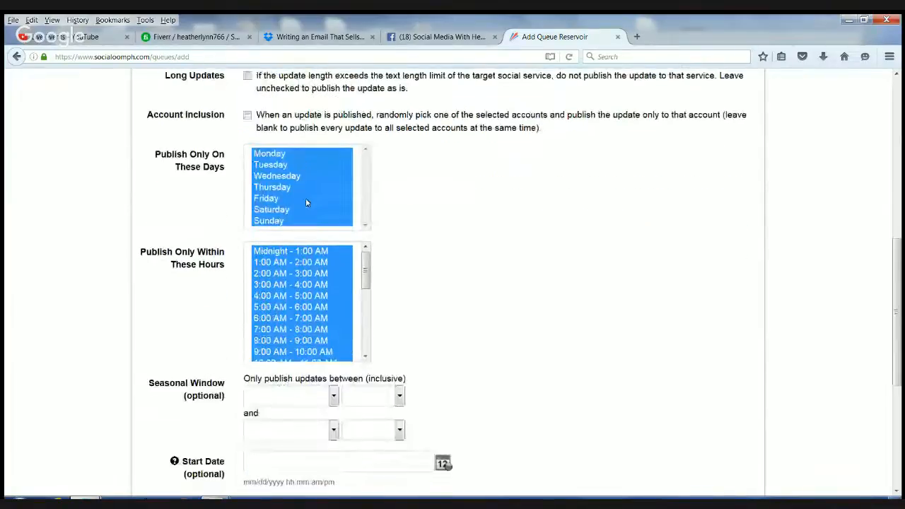
{"action": "scroll", "coordinate": [305, 198], "scroll_direction": "down", "scroll_amount": 2}
{"action": "left_click_drag", "start_coordinate": [365, 201], "coordinate": [376, 288]}
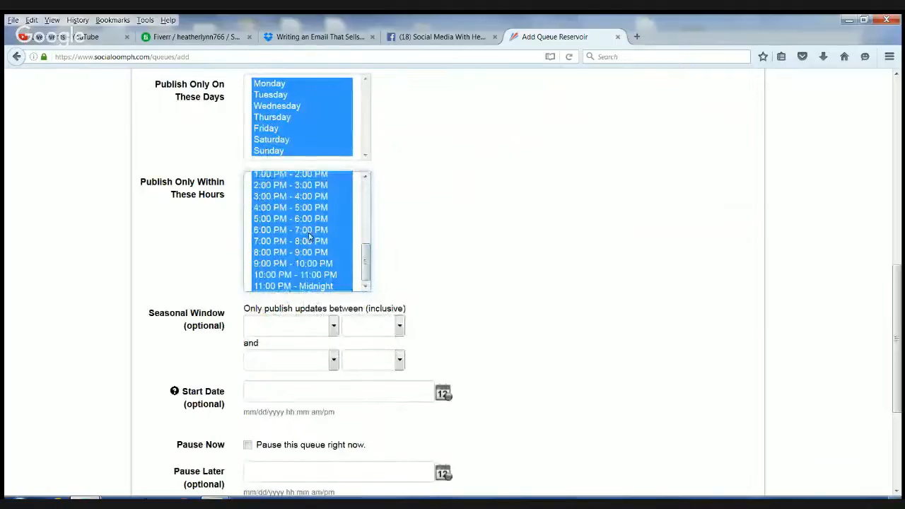
{"action": "left_click_drag", "start_coordinate": [368, 276], "coordinate": [365, 191]}
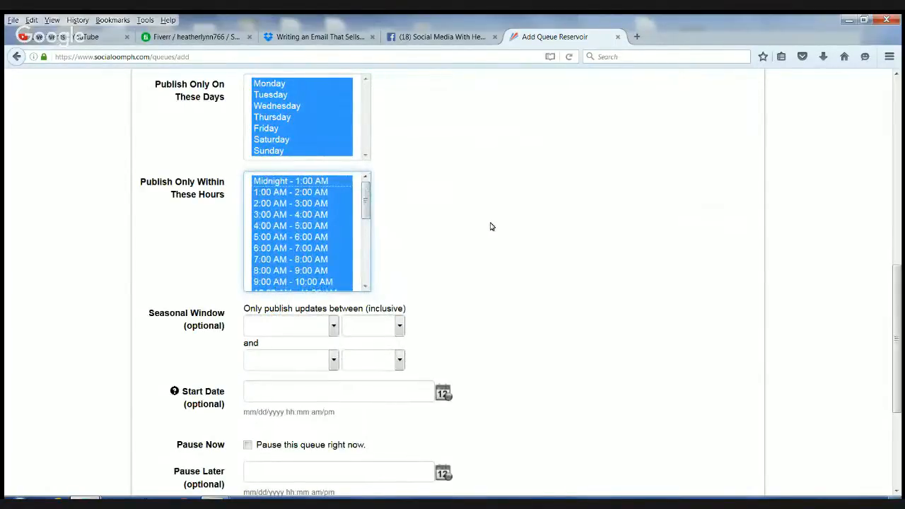
{"action": "scroll", "coordinate": [491, 226], "scroll_direction": "up", "scroll_amount": 1}
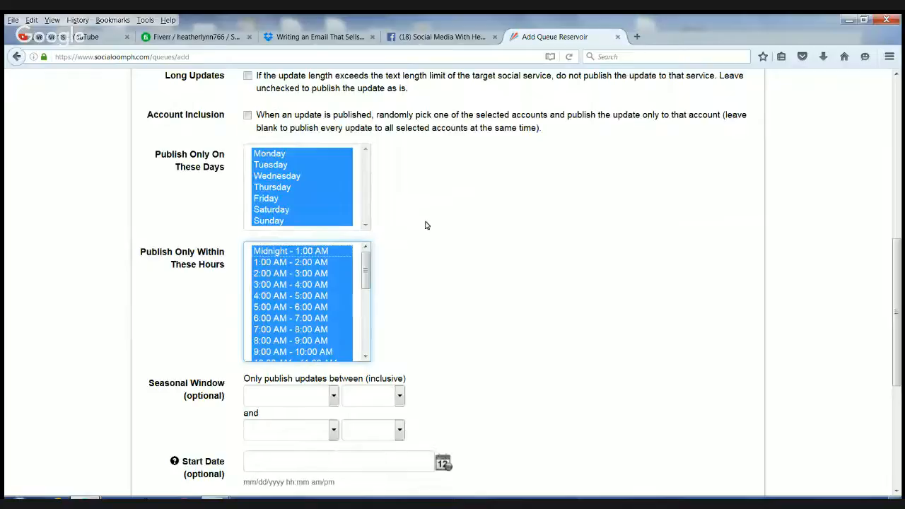
{"action": "scroll", "coordinate": [426, 225], "scroll_direction": "down", "scroll_amount": 5}
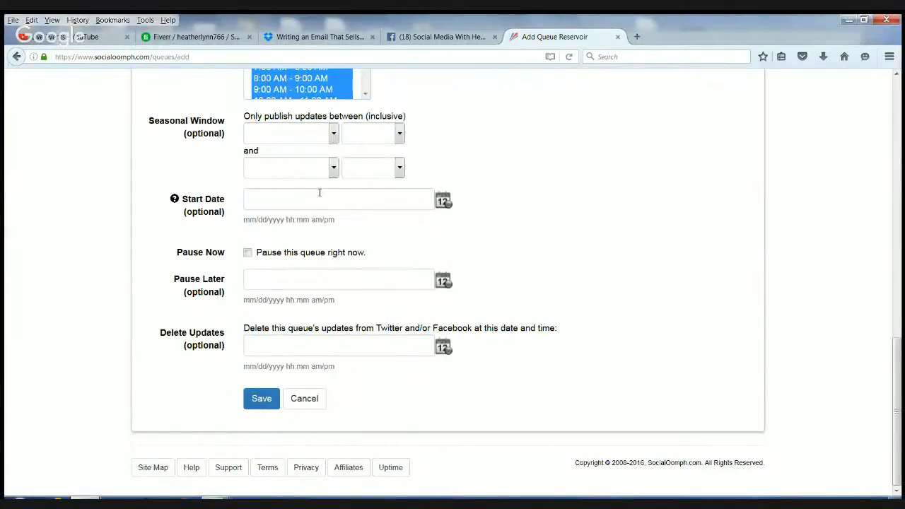
{"action": "left_click", "coordinate": [333, 134]}
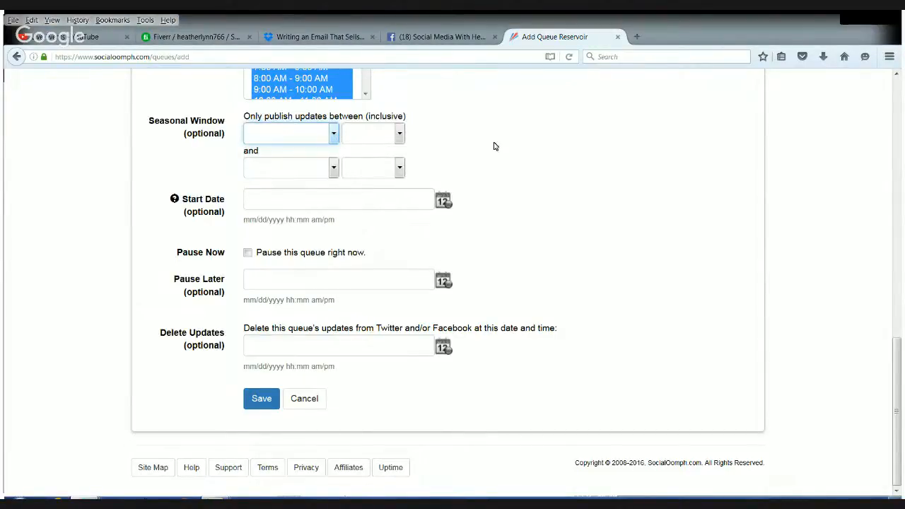
{"action": "left_click", "coordinate": [515, 152]}
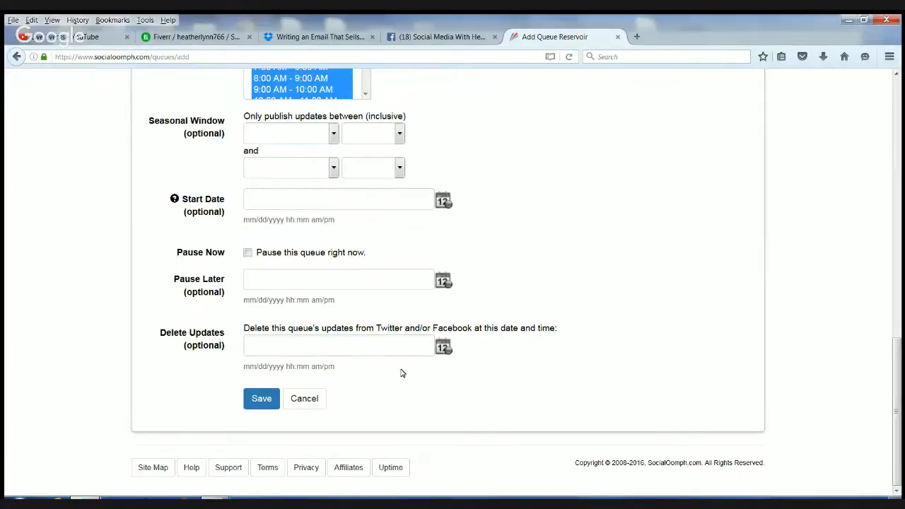
- Try saving the test queue reservoir settings
{"action": "left_click", "coordinate": [262, 399]}
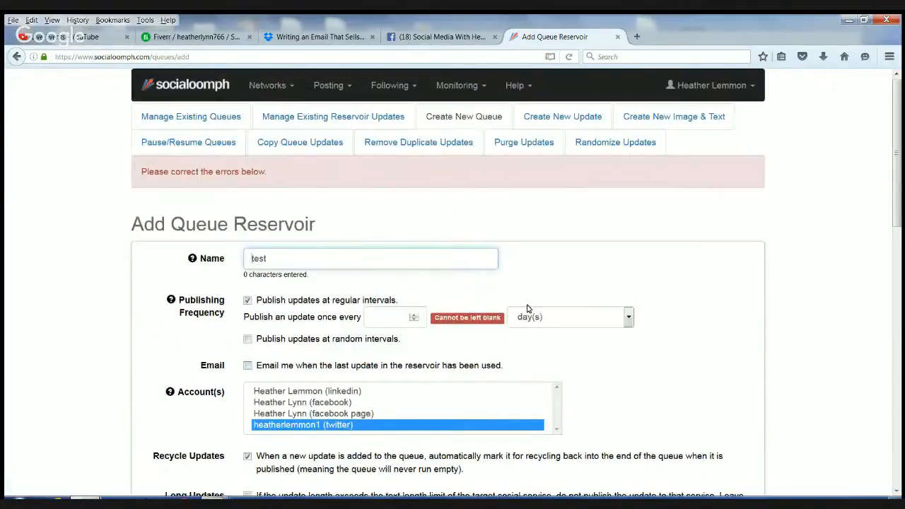
{"action": "scroll", "coordinate": [527, 309], "scroll_direction": "down", "scroll_amount": 3}
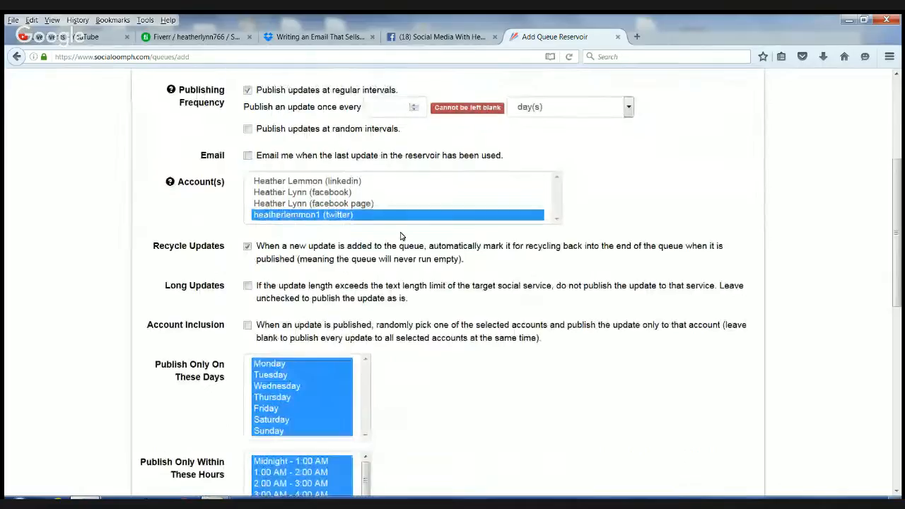
{"action": "scroll", "coordinate": [440, 281], "scroll_direction": "down", "scroll_amount": 5}
{"action": "scroll", "coordinate": [441, 280], "scroll_direction": "up", "scroll_amount": 3}
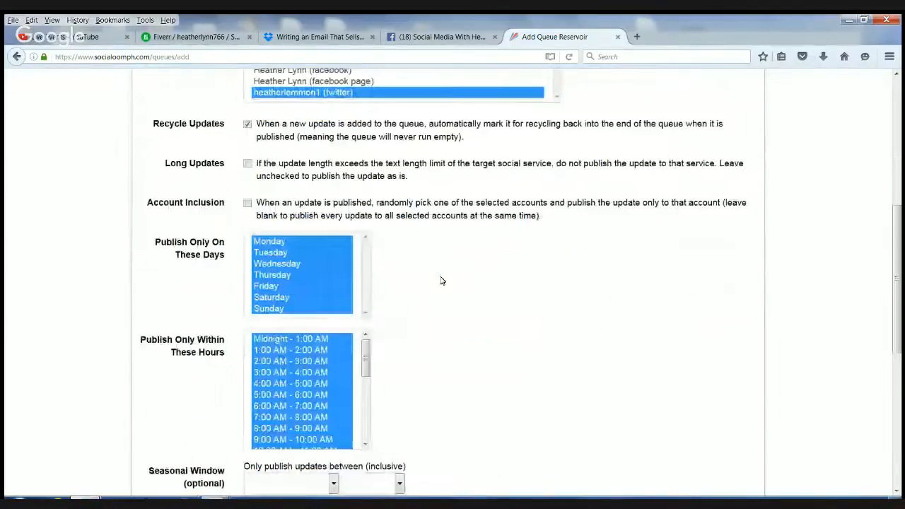
{"action": "scroll", "coordinate": [440, 281], "scroll_direction": "up", "scroll_amount": 3}
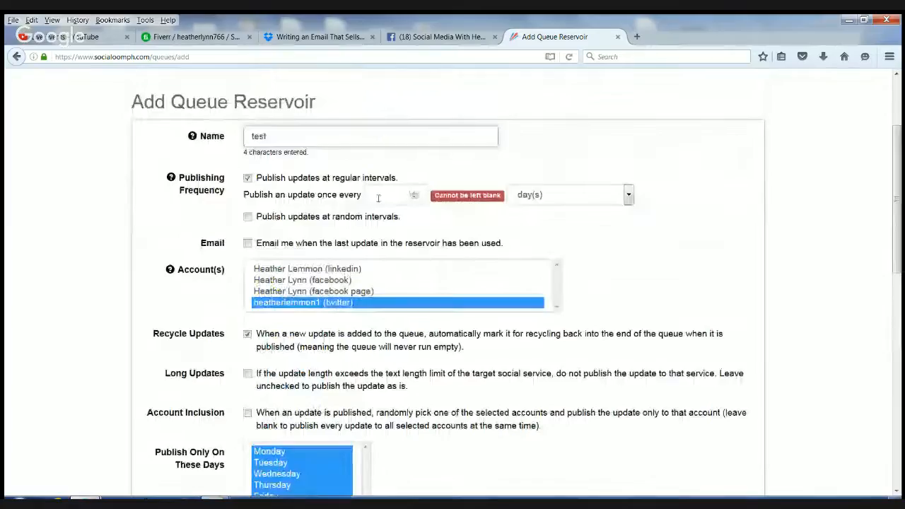
- Set the publishing interval to 90 minute(s) and save the test queue
{"action": "left_click", "coordinate": [415, 194]}
{"action": "left_click", "coordinate": [416, 195]}
{"action": "left_click", "coordinate": [415, 194]}
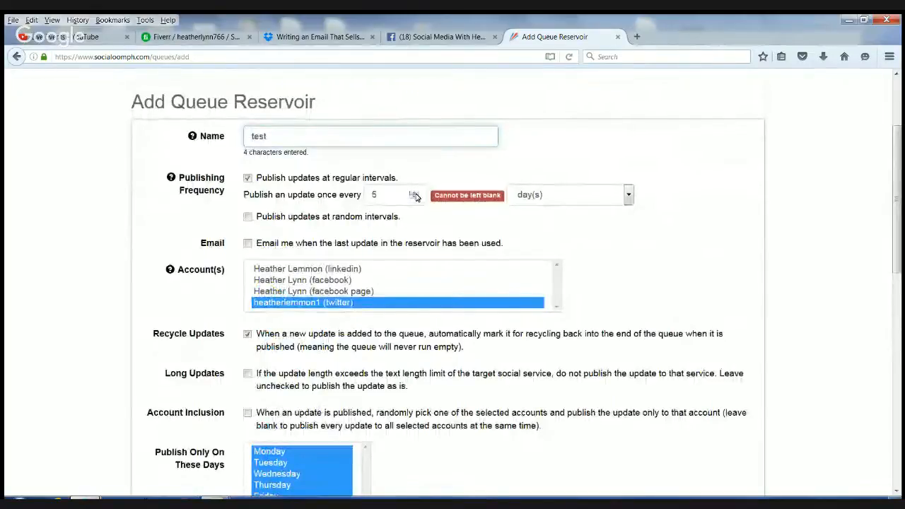
{"action": "left_click_drag", "start_coordinate": [384, 200], "coordinate": [325, 207]}
{"action": "type", "text": "90"}
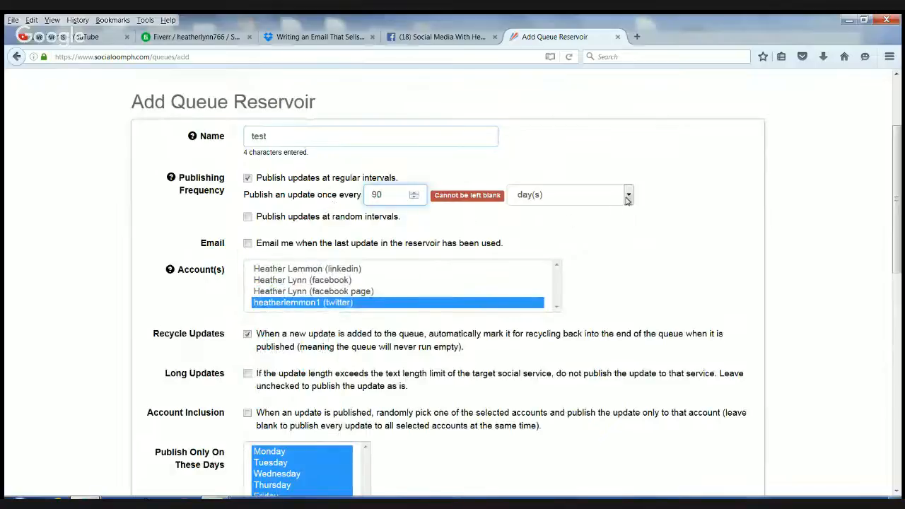
{"action": "left_click", "coordinate": [629, 198]}
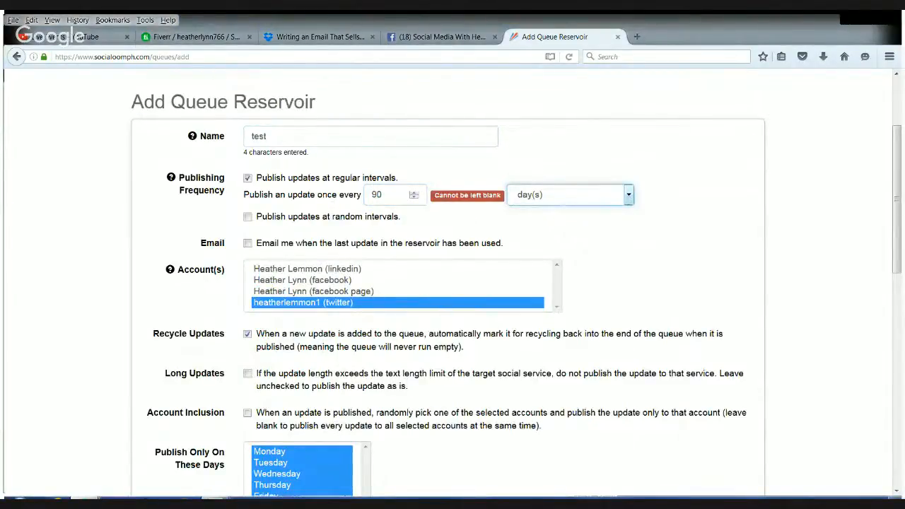
{"action": "left_click", "coordinate": [579, 228]}
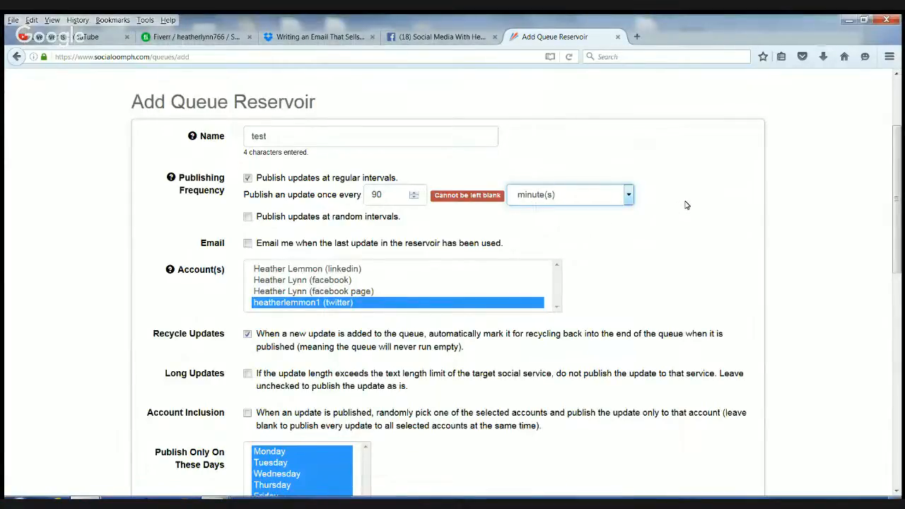
{"action": "scroll", "coordinate": [684, 205], "scroll_direction": "down", "scroll_amount": 10}
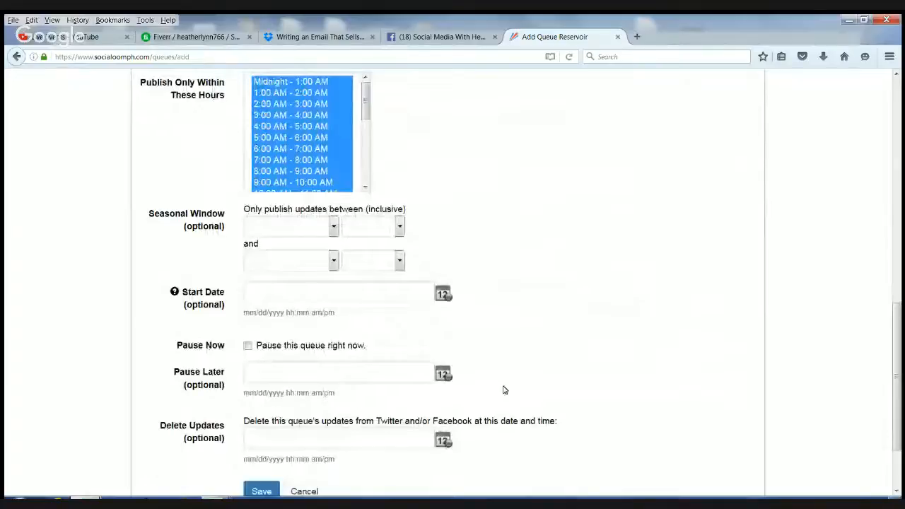
{"action": "scroll", "coordinate": [313, 394], "scroll_direction": "down", "scroll_amount": 2}
{"action": "scroll", "coordinate": [262, 424], "scroll_direction": "up", "scroll_amount": 1}
{"action": "left_click", "coordinate": [262, 469]}
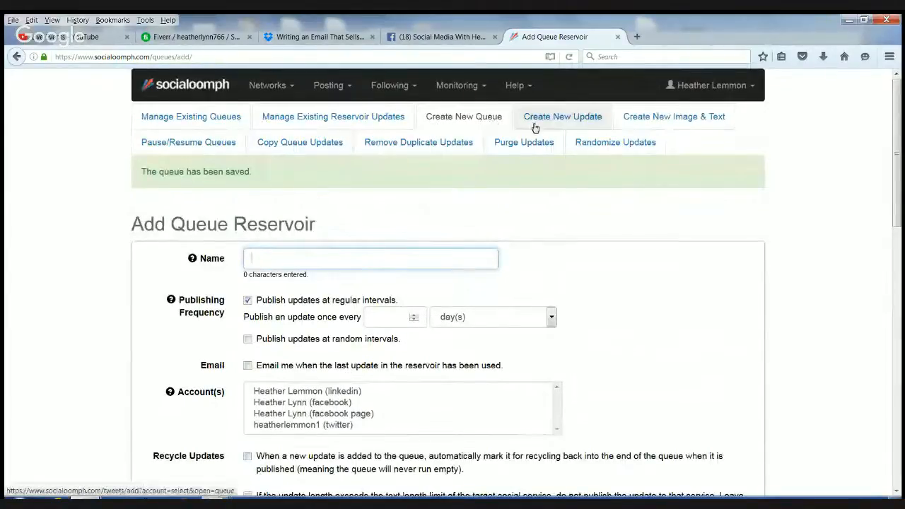
- Start a new Image & Text update and begin choosing the first image
{"action": "left_click", "coordinate": [574, 116]}
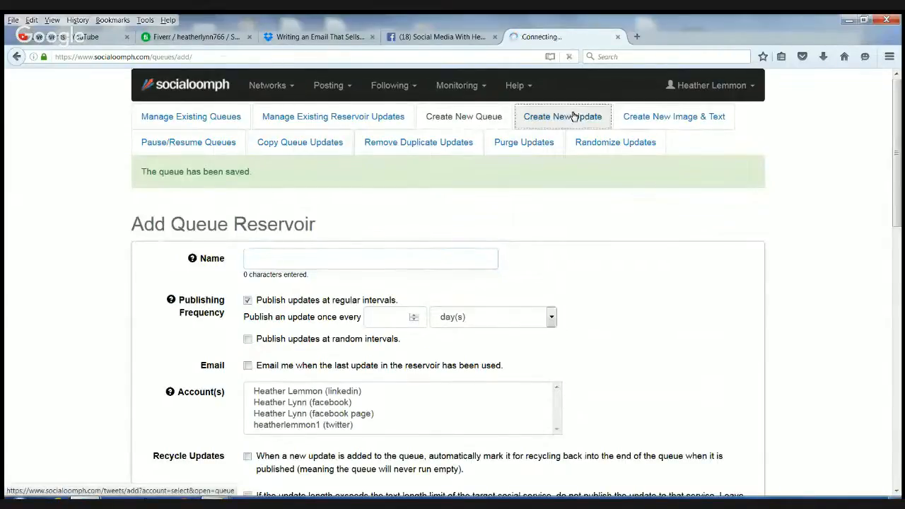
{"action": "left_click", "coordinate": [375, 189]}
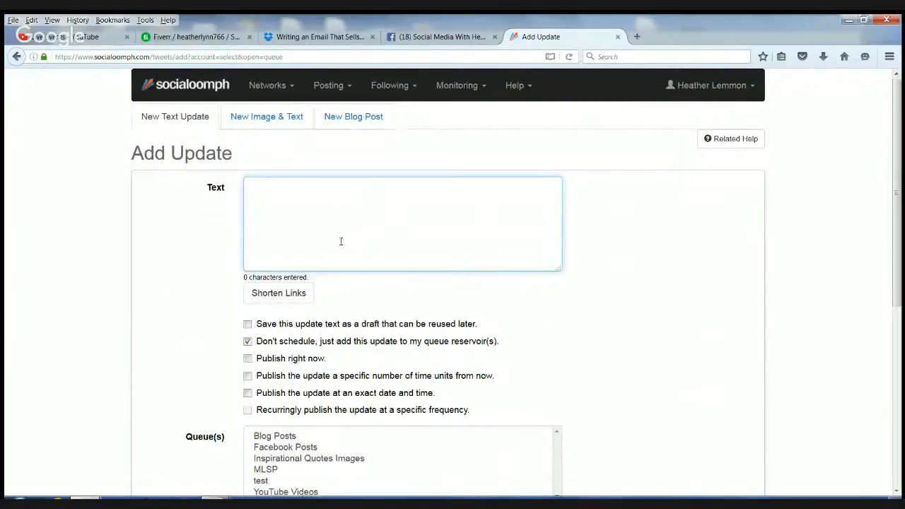
{"action": "scroll", "coordinate": [263, 142], "scroll_direction": "down", "scroll_amount": 2}
{"action": "scroll", "coordinate": [282, 118], "scroll_direction": "up", "scroll_amount": 2}
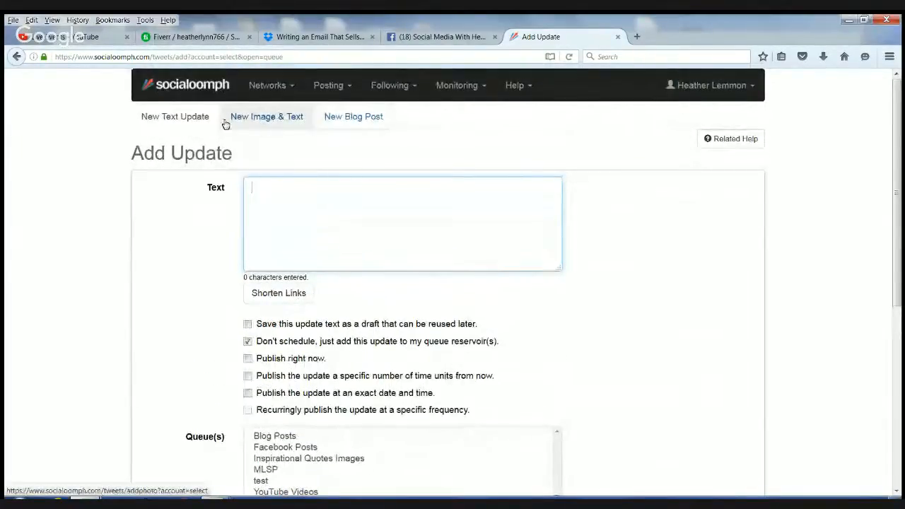
{"action": "left_click", "coordinate": [267, 118]}
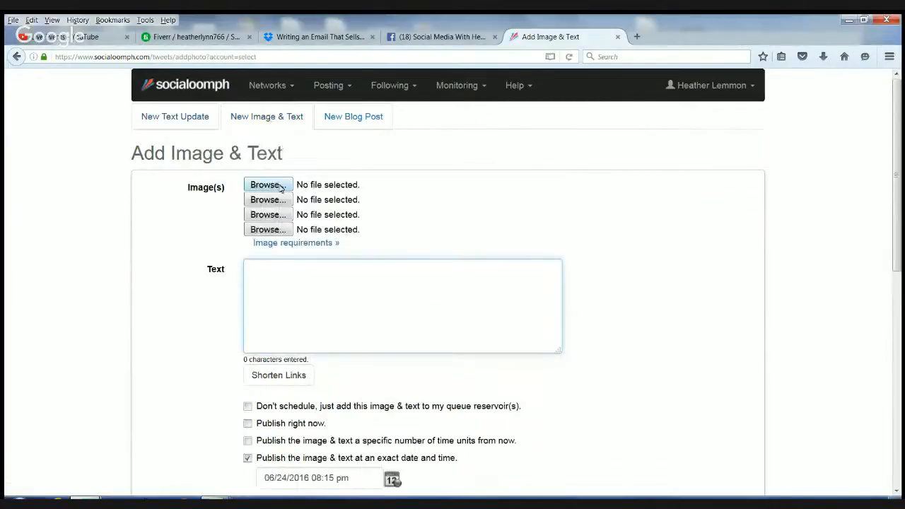
{"action": "left_click", "coordinate": [276, 186]}
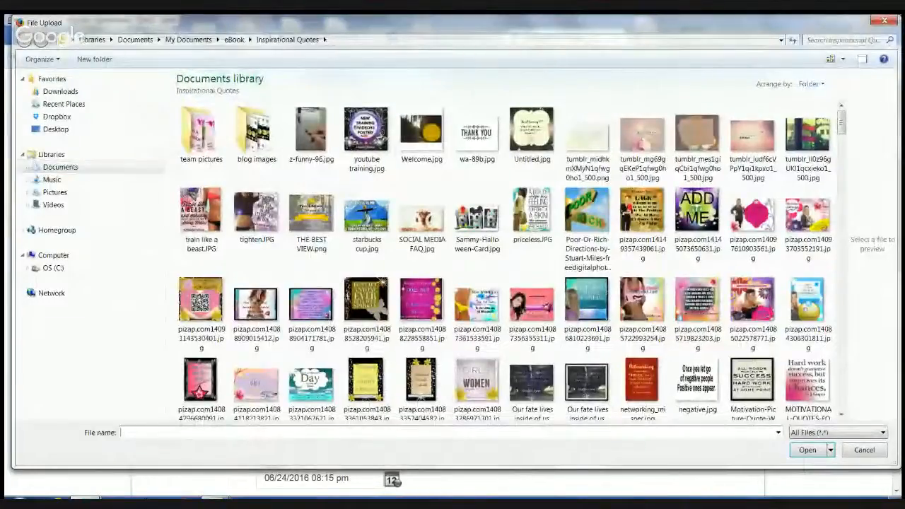
- Attach the network image from Downloads and set the update text to 'test'
{"action": "left_click", "coordinate": [60, 91]}
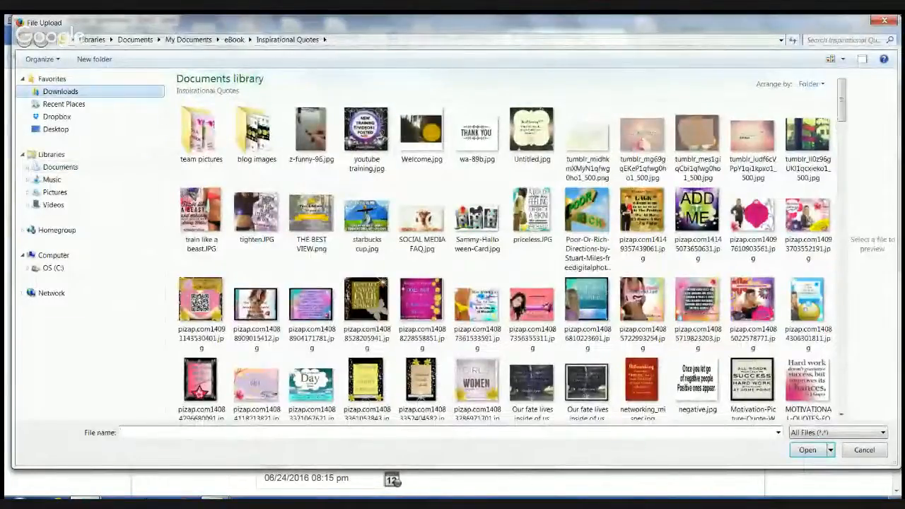
{"action": "left_click_drag", "start_coordinate": [205, 110], "coordinate": [877, 244]}
{"action": "left_click_drag", "start_coordinate": [270, 110], "coordinate": [878, 245]}
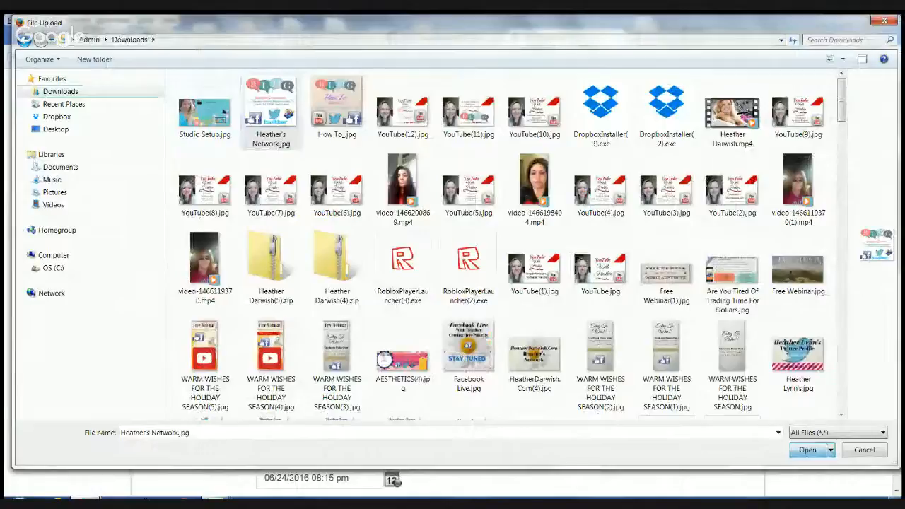
{"action": "left_click", "coordinate": [807, 449]}
{"action": "left_click", "coordinate": [328, 270]}
{"action": "type", "text": "test"}
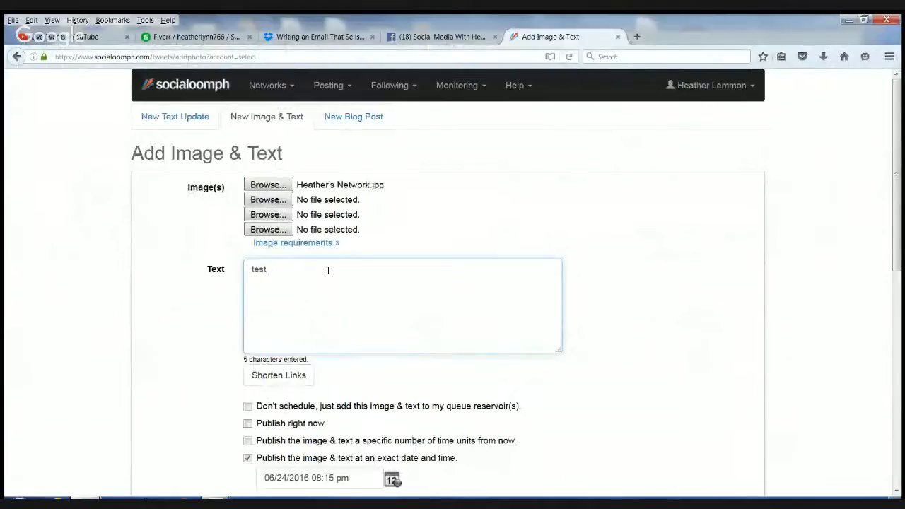
- Store the update unscheduled in the test queue, recycled after publishing, and save it
{"action": "scroll", "coordinate": [327, 270], "scroll_direction": "down", "scroll_amount": 5}
{"action": "scroll", "coordinate": [283, 297], "scroll_direction": "up", "scroll_amount": 4}
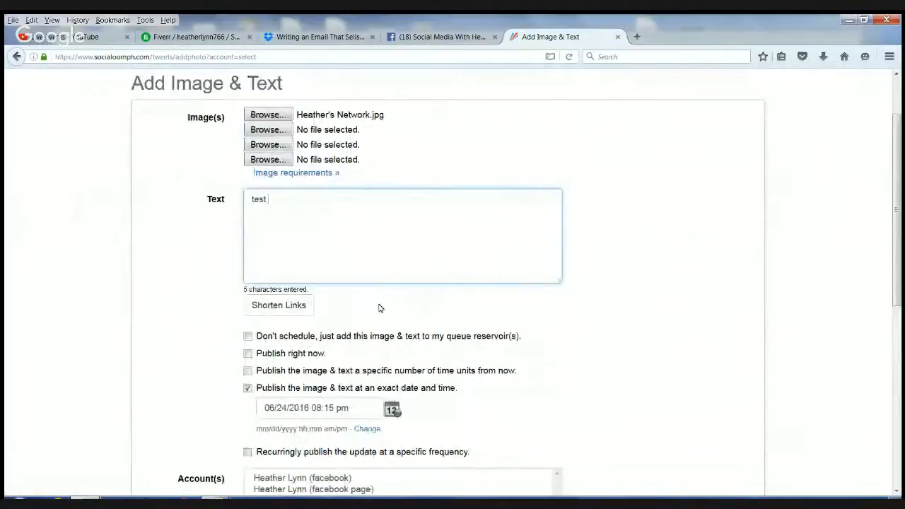
{"action": "scroll", "coordinate": [379, 305], "scroll_direction": "down", "scroll_amount": 3}
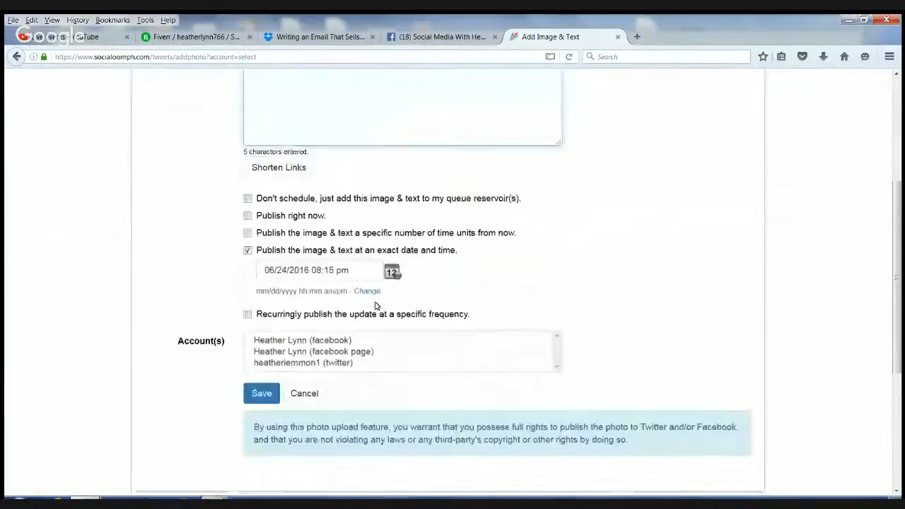
{"action": "left_click", "coordinate": [248, 197]}
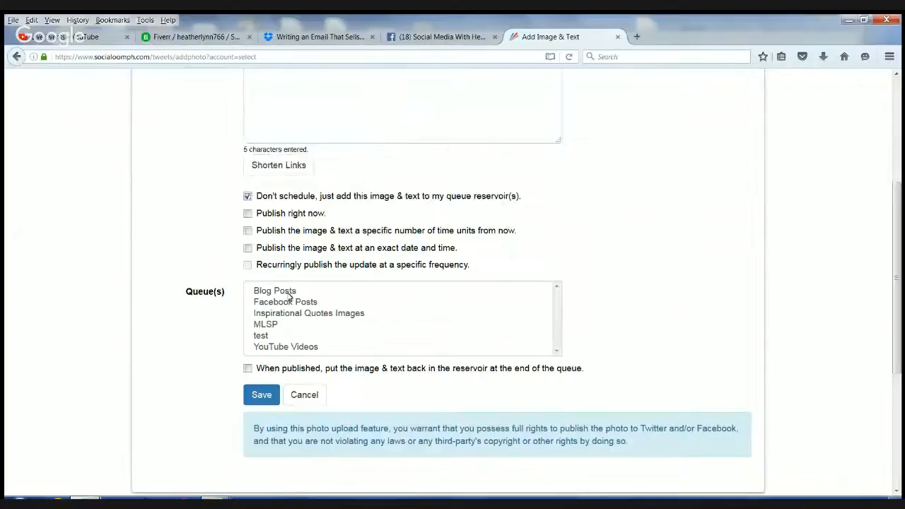
{"action": "scroll", "coordinate": [280, 319], "scroll_direction": "down", "scroll_amount": 3}
{"action": "scroll", "coordinate": [279, 318], "scroll_direction": "up", "scroll_amount": 3}
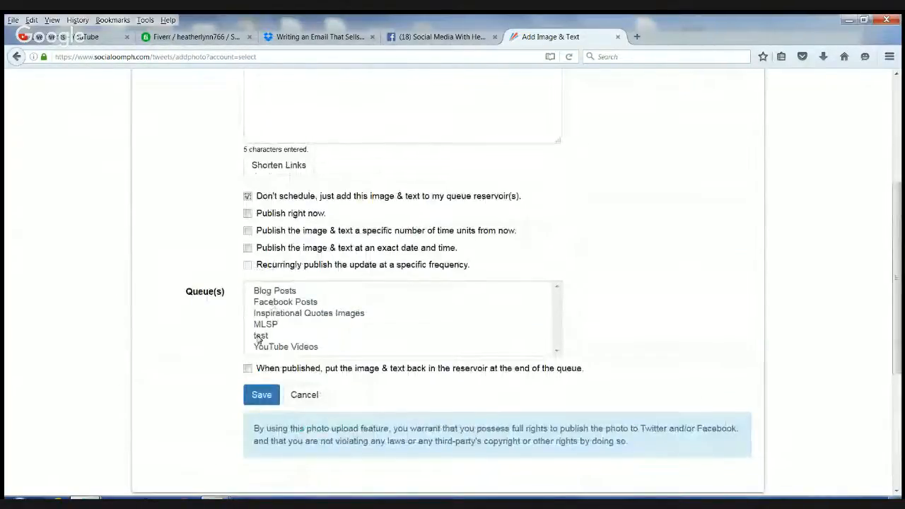
{"action": "left_click", "coordinate": [262, 336]}
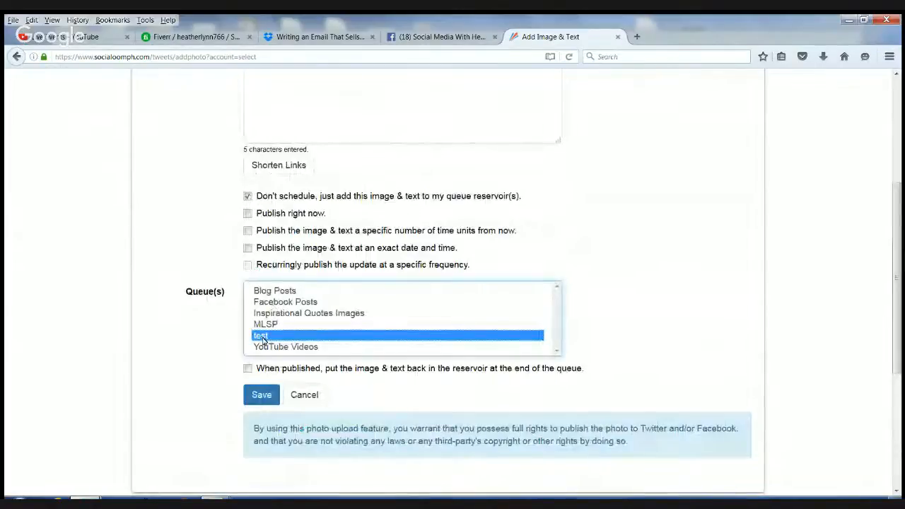
{"action": "left_click", "coordinate": [248, 370]}
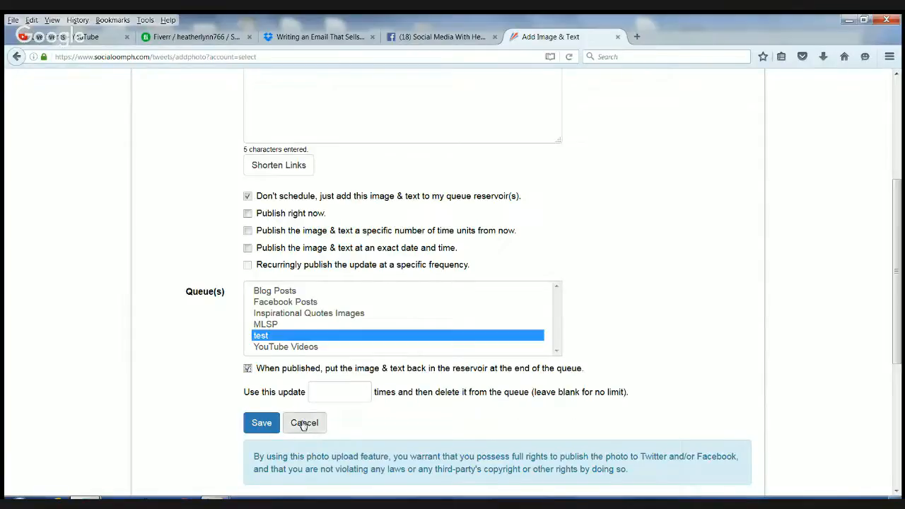
{"action": "left_click", "coordinate": [262, 424]}
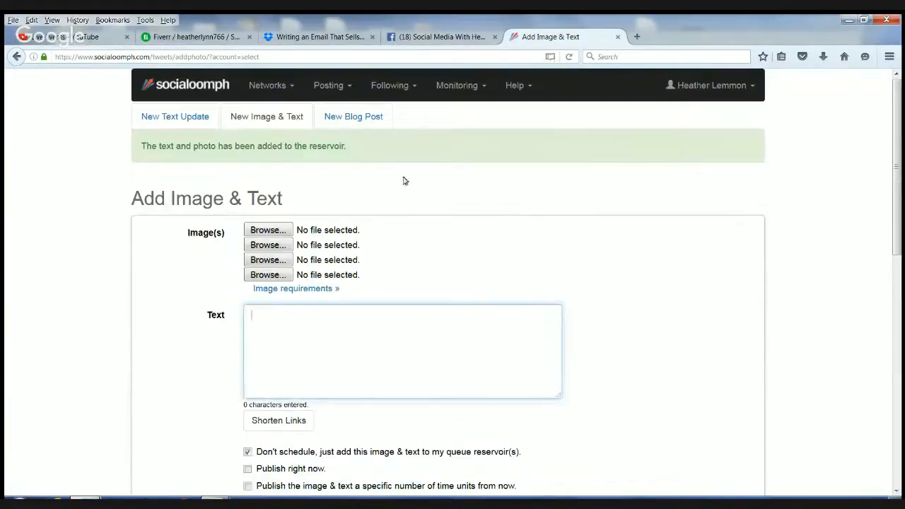
- Go to Posting > Queue Reservoirs, then Manage Existing Reservoir Updates
{"action": "left_click", "coordinate": [346, 86]}
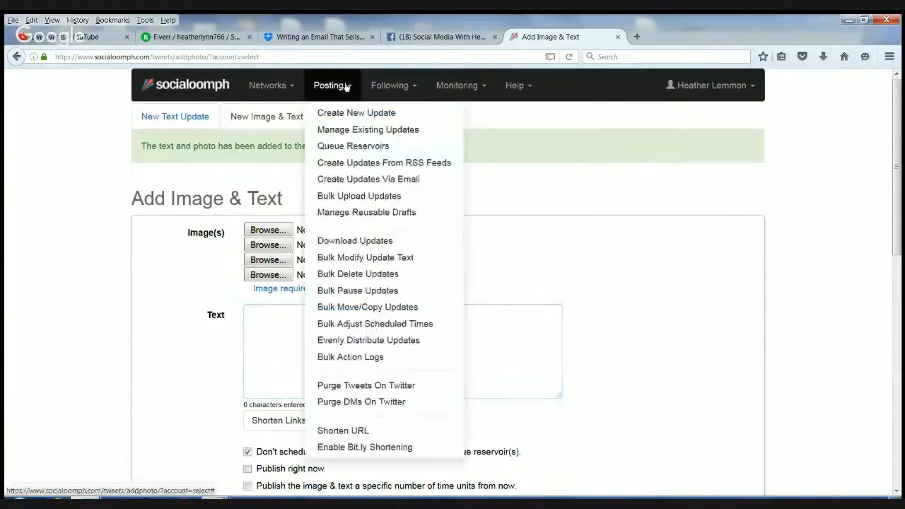
{"action": "left_click", "coordinate": [360, 148]}
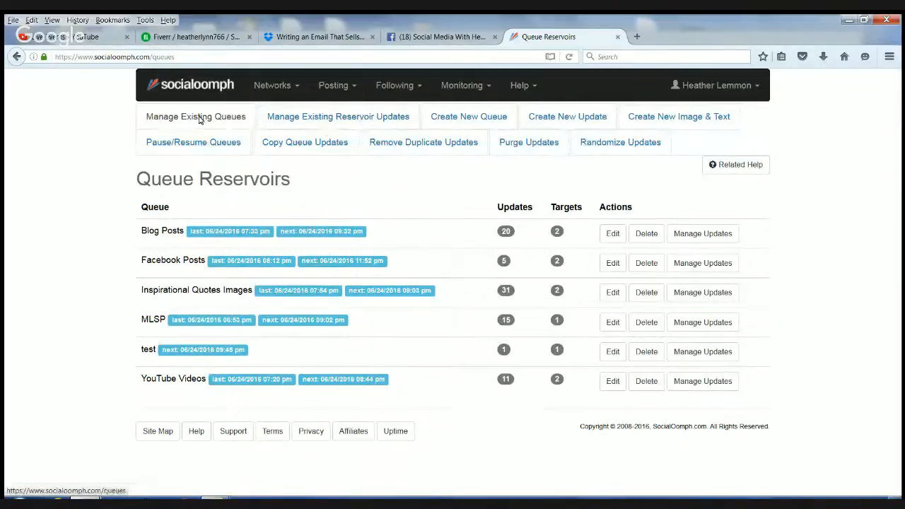
{"action": "left_click", "coordinate": [308, 122]}
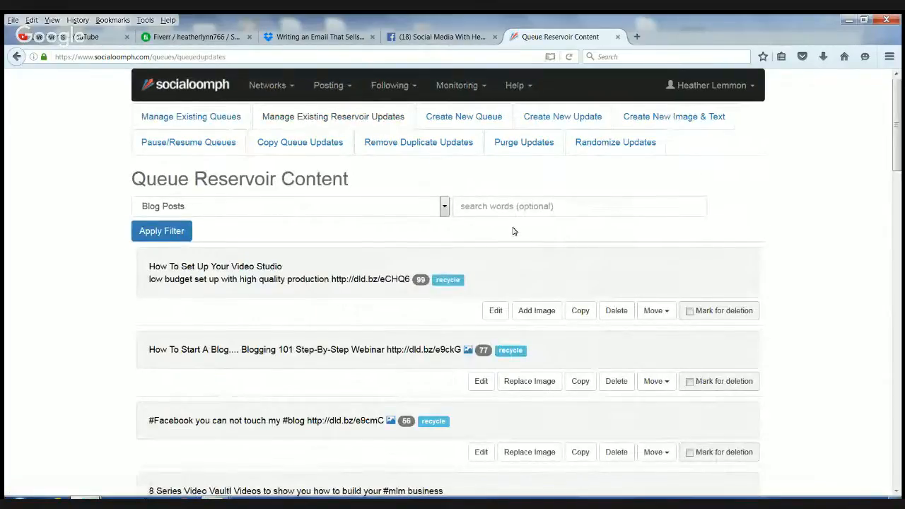
{"action": "scroll", "coordinate": [513, 231], "scroll_direction": "down", "scroll_amount": 2}
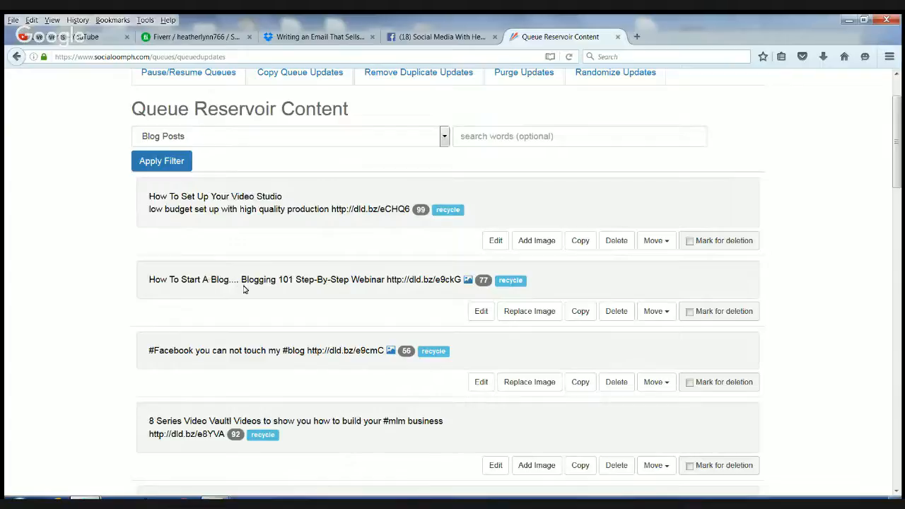
{"action": "scroll", "coordinate": [517, 340], "scroll_direction": "down", "scroll_amount": 7}
{"action": "scroll", "coordinate": [496, 341], "scroll_direction": "down", "scroll_amount": 15}
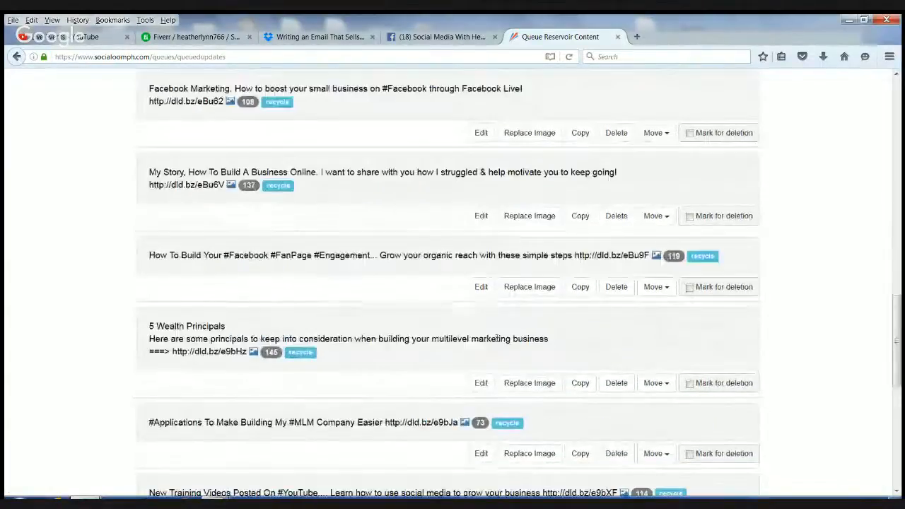
{"action": "scroll", "coordinate": [494, 342], "scroll_direction": "up", "scroll_amount": 20}
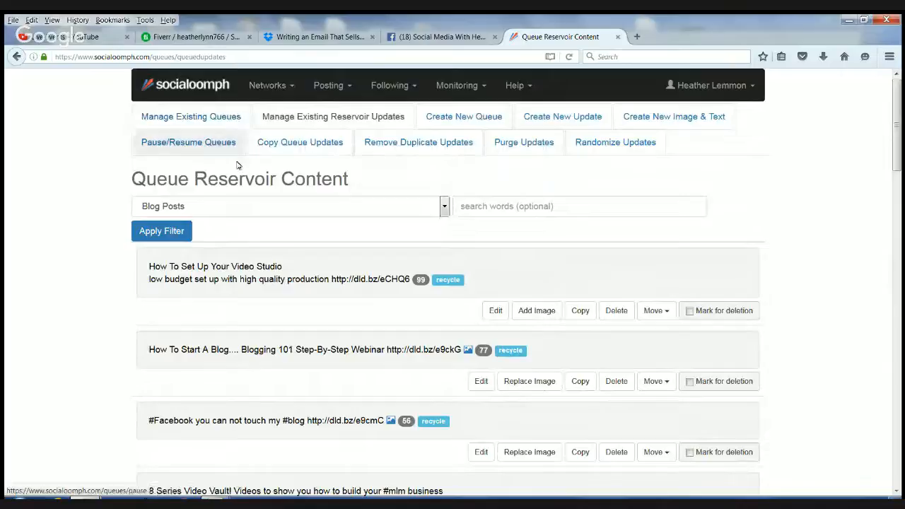
{"action": "left_click", "coordinate": [444, 207]}
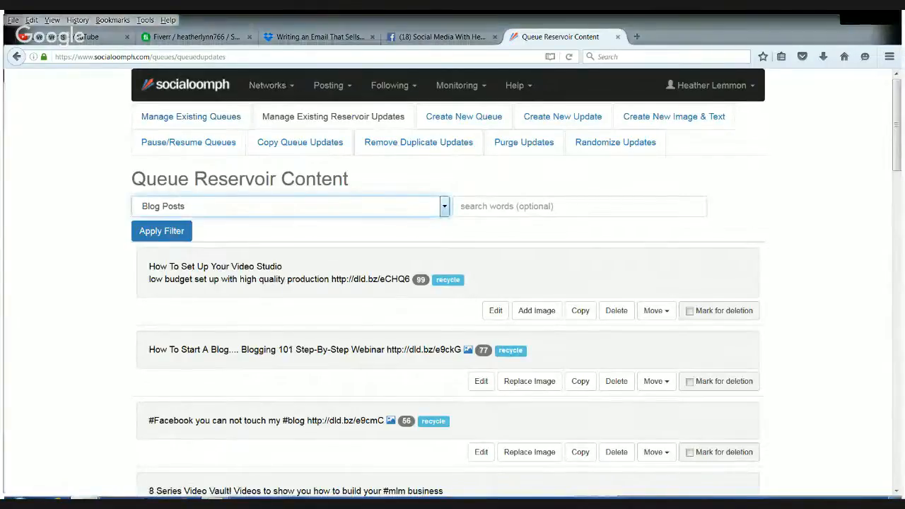
- Filter reservoir content to Inspirational Quotes Images, review the list, and open a new browser tab
{"action": "left_click", "coordinate": [425, 244]}
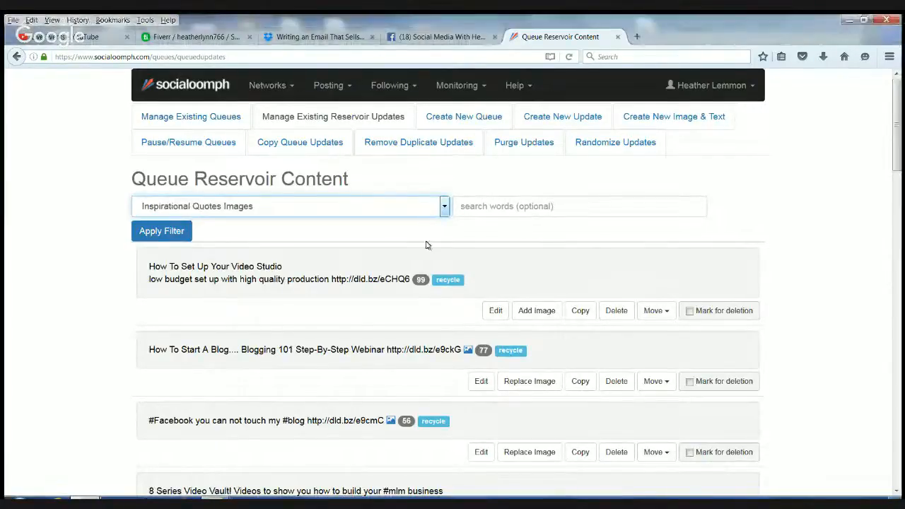
{"action": "left_click", "coordinate": [161, 231]}
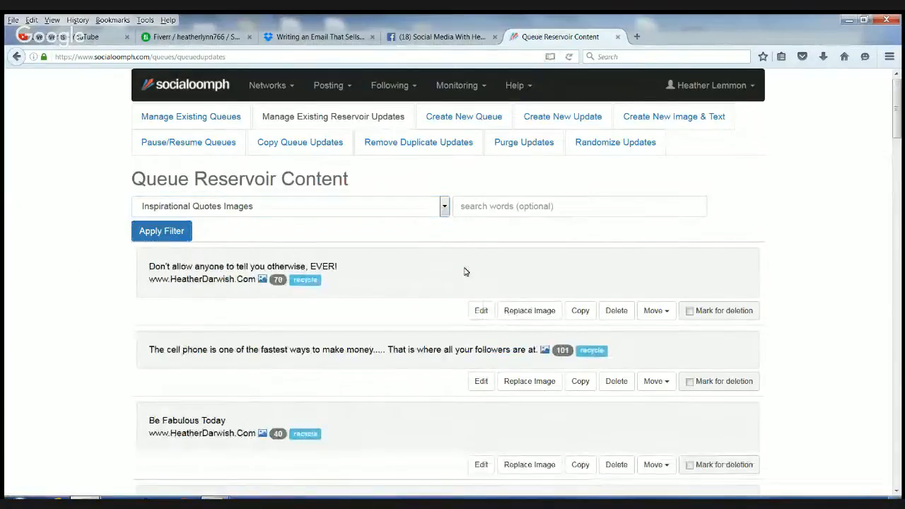
{"action": "scroll", "coordinate": [450, 258], "scroll_direction": "down", "scroll_amount": 6}
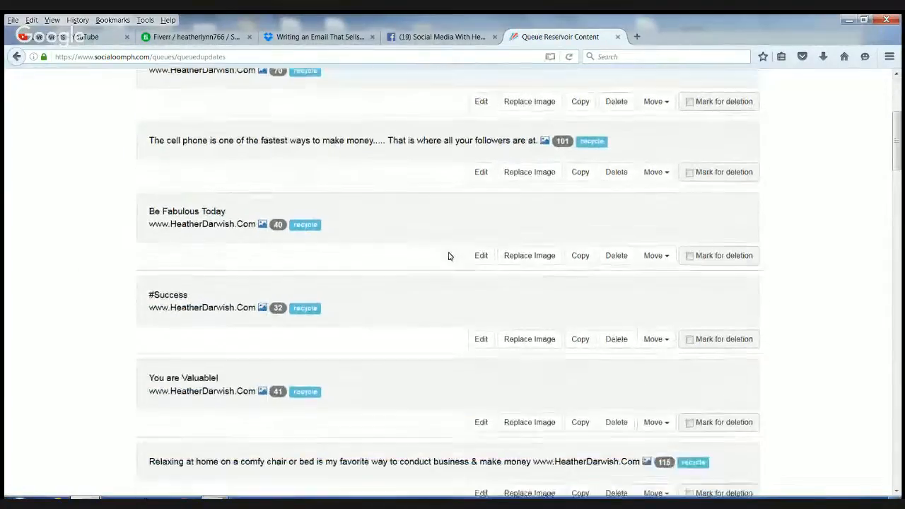
{"action": "scroll", "coordinate": [448, 256], "scroll_direction": "down", "scroll_amount": 20}
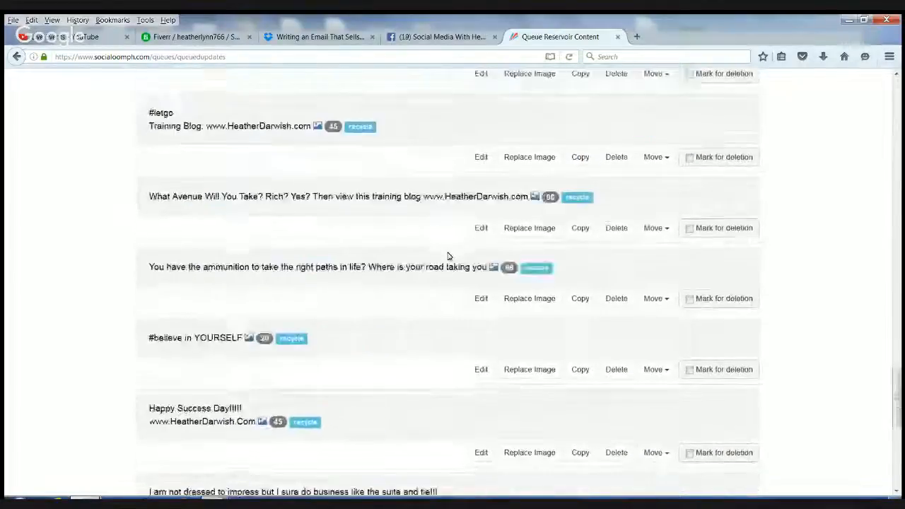
{"action": "scroll", "coordinate": [450, 256], "scroll_direction": "up", "scroll_amount": 10}
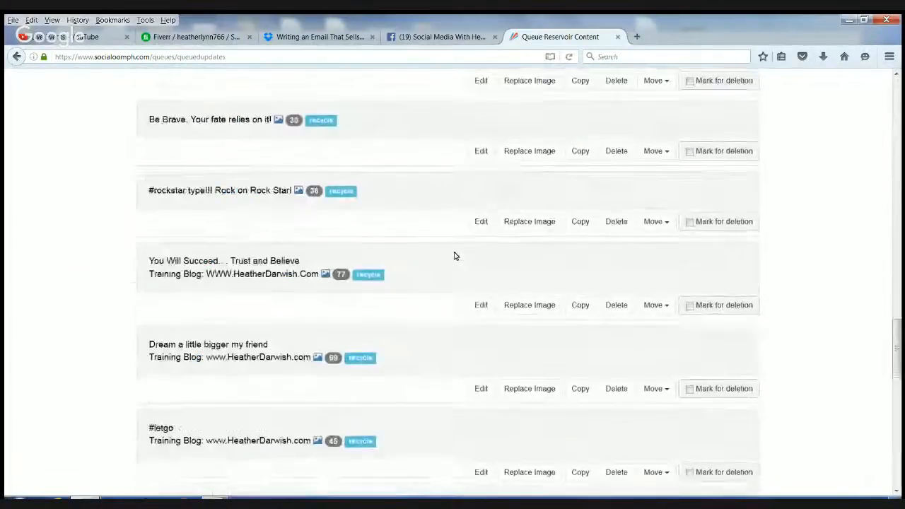
{"action": "scroll", "coordinate": [452, 256], "scroll_direction": "down", "scroll_amount": 10}
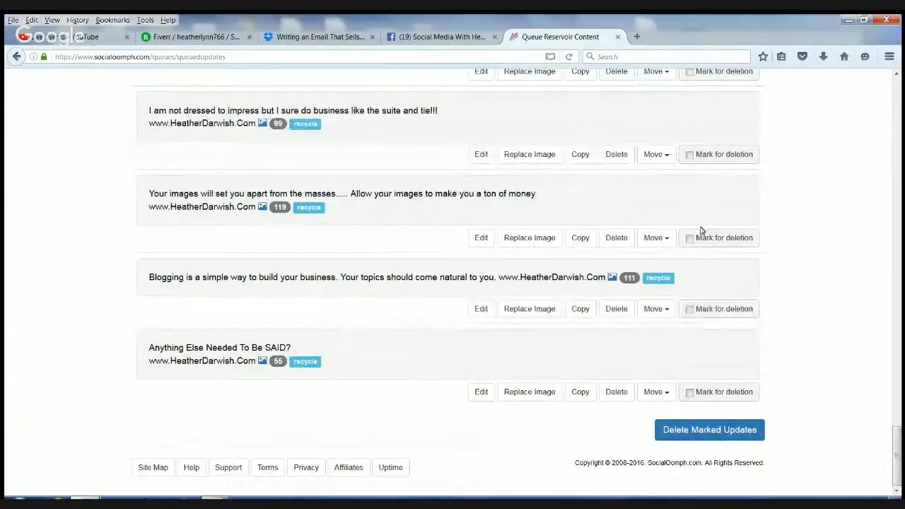
{"action": "scroll", "coordinate": [464, 386], "scroll_direction": "up", "scroll_amount": 2}
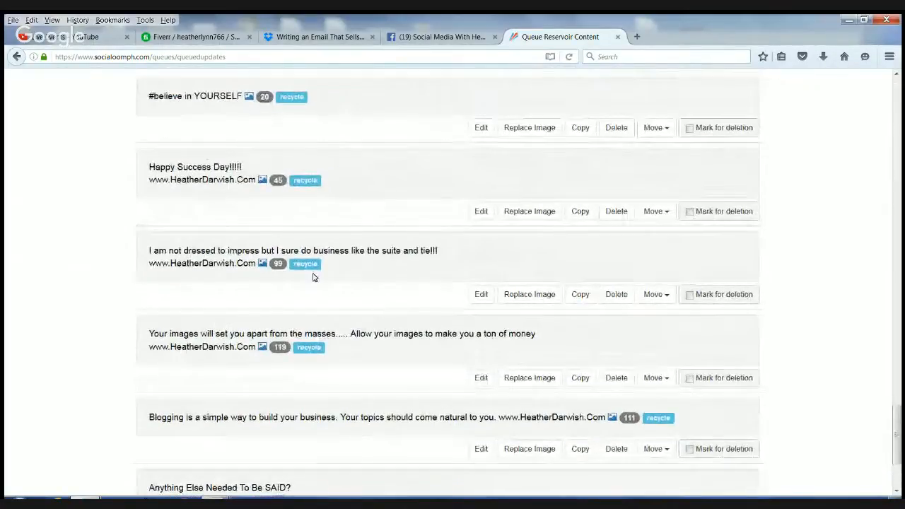
{"action": "scroll", "coordinate": [418, 228], "scroll_direction": "up", "scroll_amount": 10}
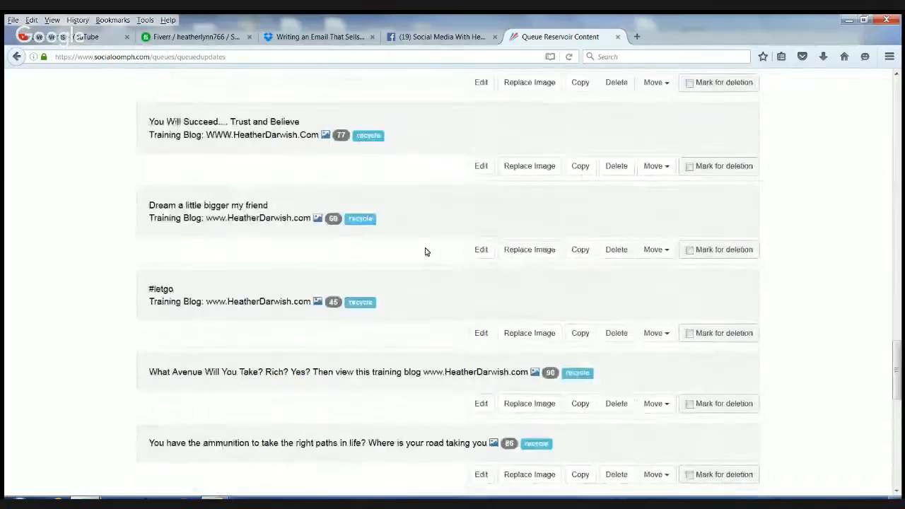
{"action": "scroll", "coordinate": [388, 329], "scroll_direction": "up", "scroll_amount": 10}
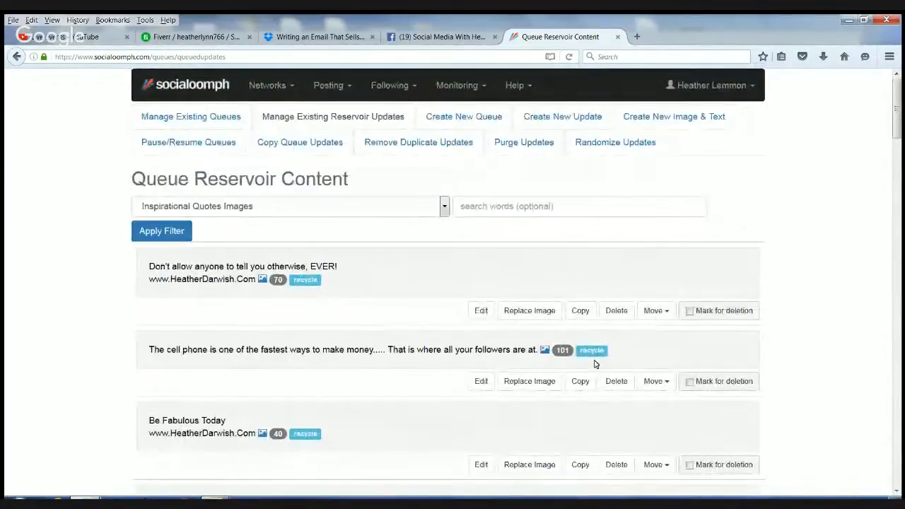
{"action": "left_click", "coordinate": [638, 37]}
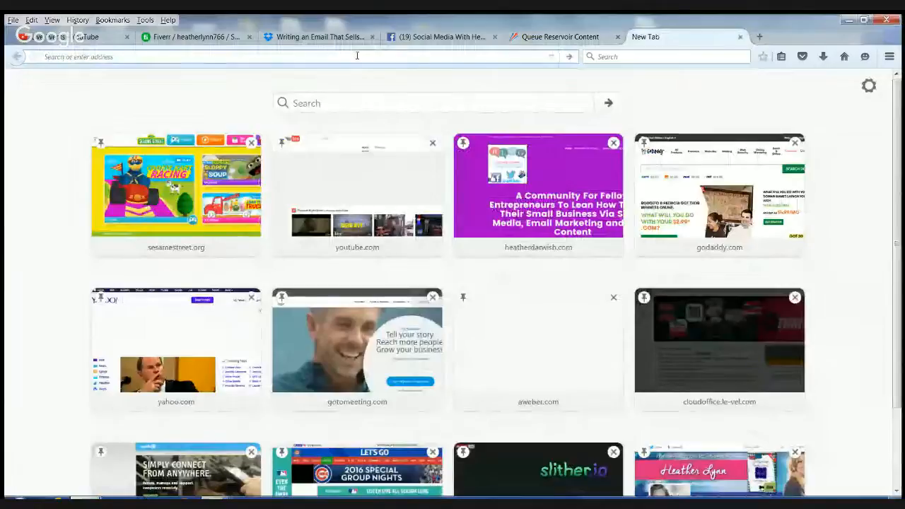
- Go to Twitter and log in with the saved account credentials
{"action": "type", "text": "twitter.com"}
{"action": "key", "text": "Return"}
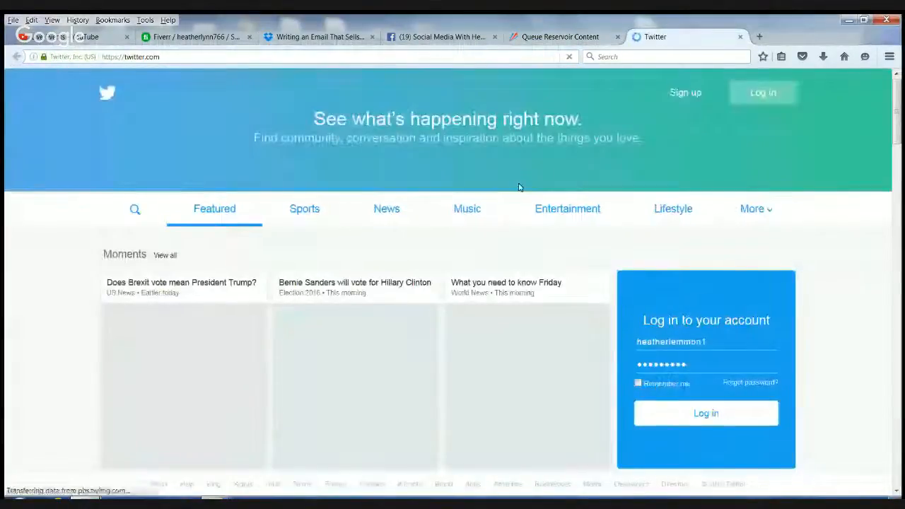
{"action": "left_click", "coordinate": [763, 93]}
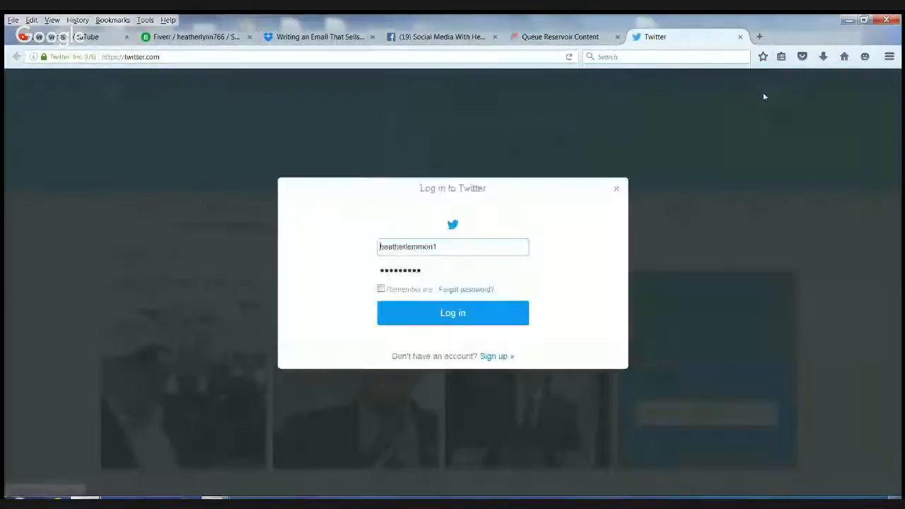
{"action": "left_click", "coordinate": [456, 313]}
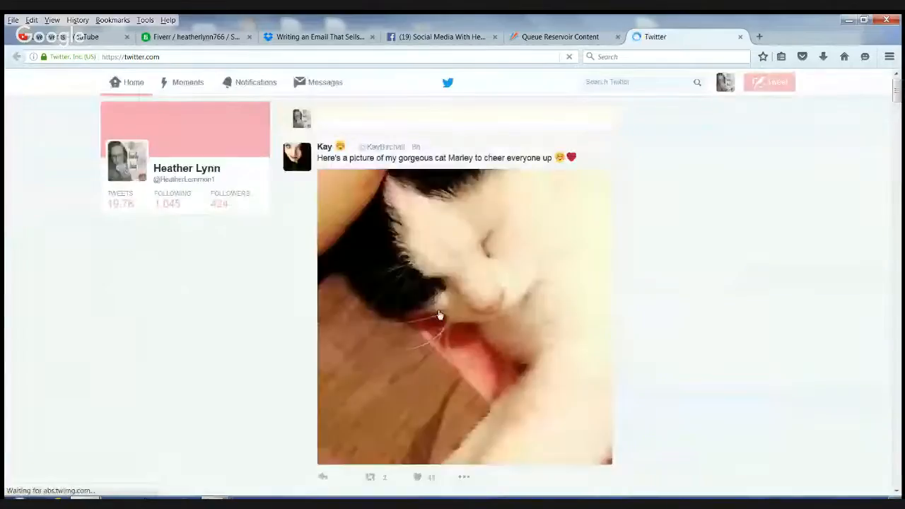
- Open the account's own Twitter profile and scroll down its timeline
{"action": "left_click", "coordinate": [125, 198]}
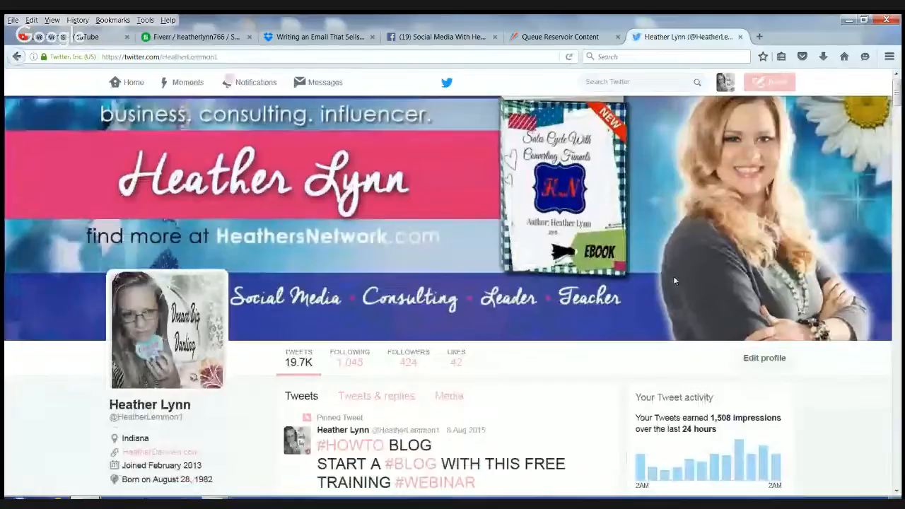
{"action": "scroll", "coordinate": [646, 282], "scroll_direction": "down", "scroll_amount": 3}
{"action": "scroll", "coordinate": [647, 281], "scroll_direction": "down", "scroll_amount": 3}
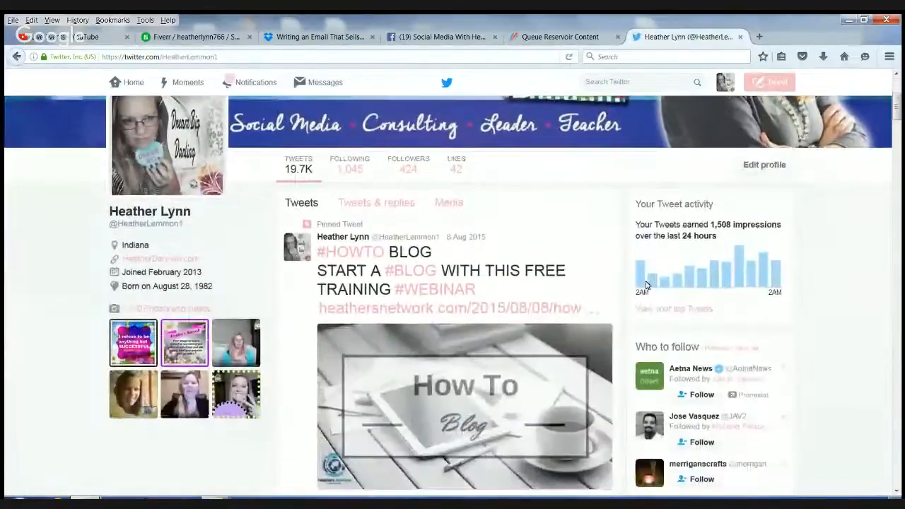
{"action": "mouse_move", "coordinate": [655, 265]}
{"action": "scroll", "coordinate": [655, 265], "scroll_direction": "down", "scroll_amount": 8}
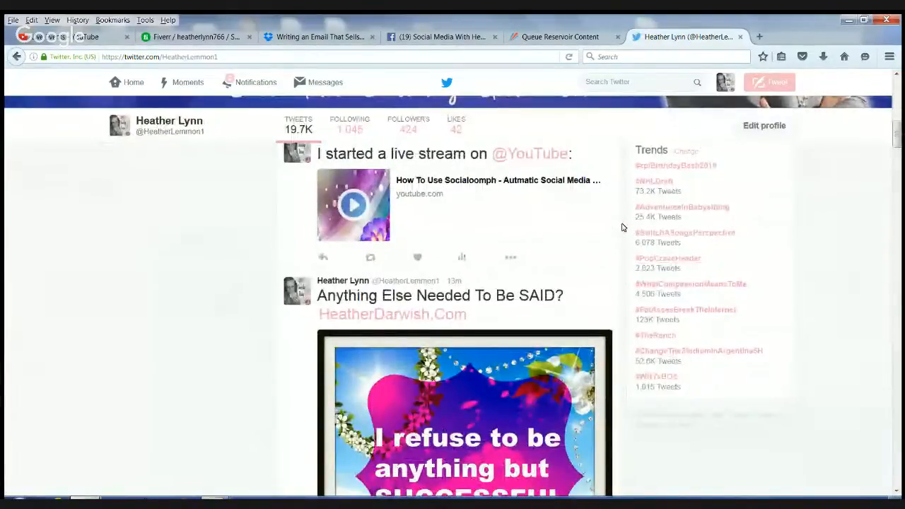
{"action": "scroll", "coordinate": [622, 227], "scroll_direction": "down", "scroll_amount": 10}
- Scroll back to the 'Anything Else Needed To Be SAID?' image tweet, then go to Notifications
{"action": "scroll", "coordinate": [626, 225], "scroll_direction": "up", "scroll_amount": 2}
{"action": "scroll", "coordinate": [625, 225], "scroll_direction": "up", "scroll_amount": 4}
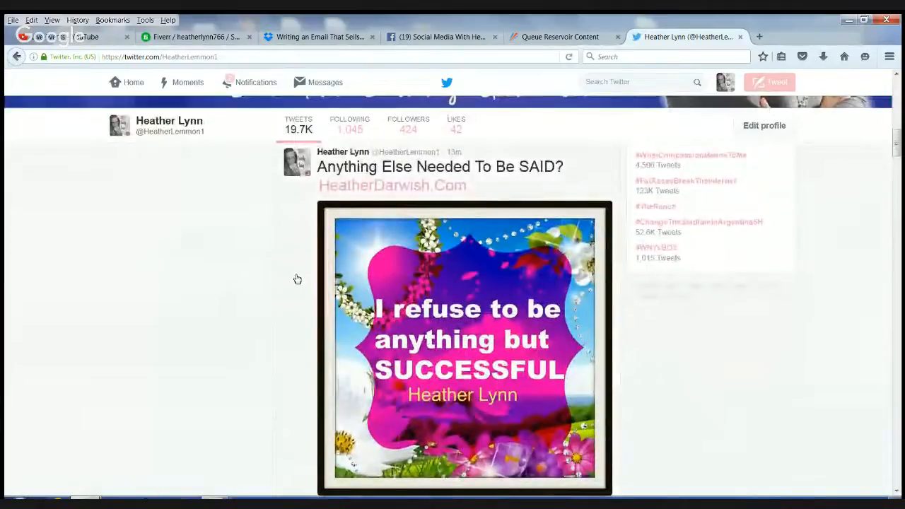
{"action": "scroll", "coordinate": [292, 281], "scroll_direction": "up", "scroll_amount": 6}
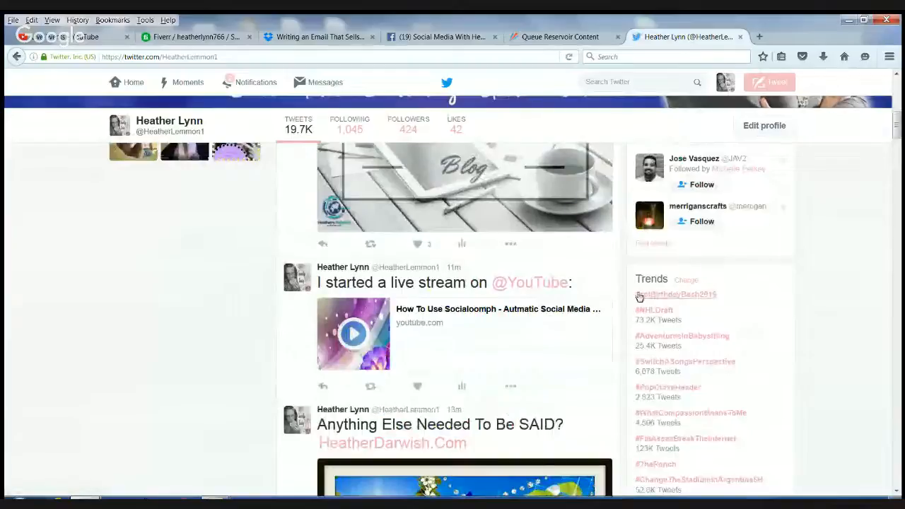
{"action": "scroll", "coordinate": [620, 292], "scroll_direction": "up", "scroll_amount": 3}
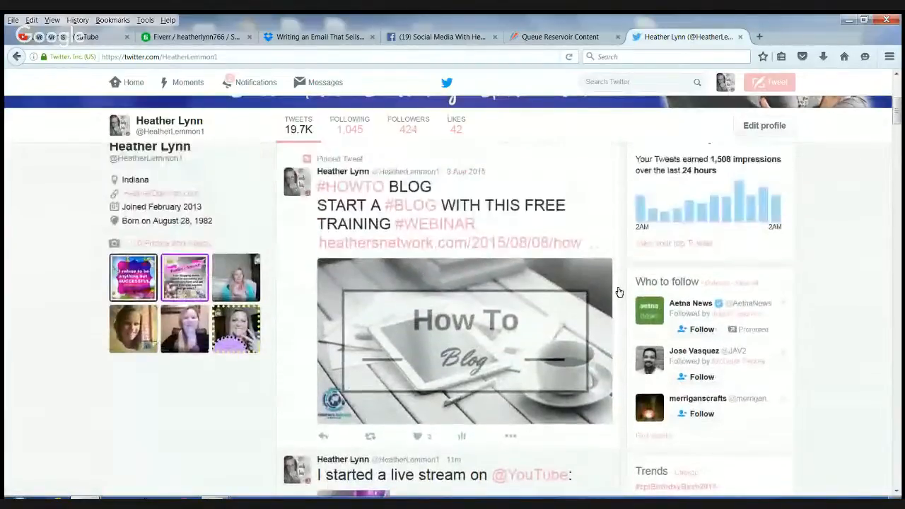
{"action": "scroll", "coordinate": [619, 292], "scroll_direction": "down", "scroll_amount": 5}
{"action": "scroll", "coordinate": [620, 293], "scroll_direction": "up", "scroll_amount": 1}
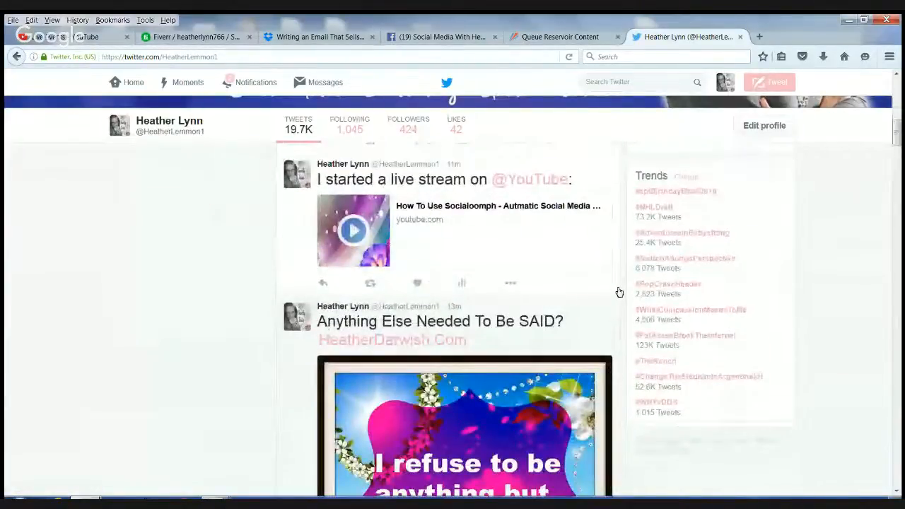
{"action": "scroll", "coordinate": [620, 292], "scroll_direction": "up", "scroll_amount": 1}
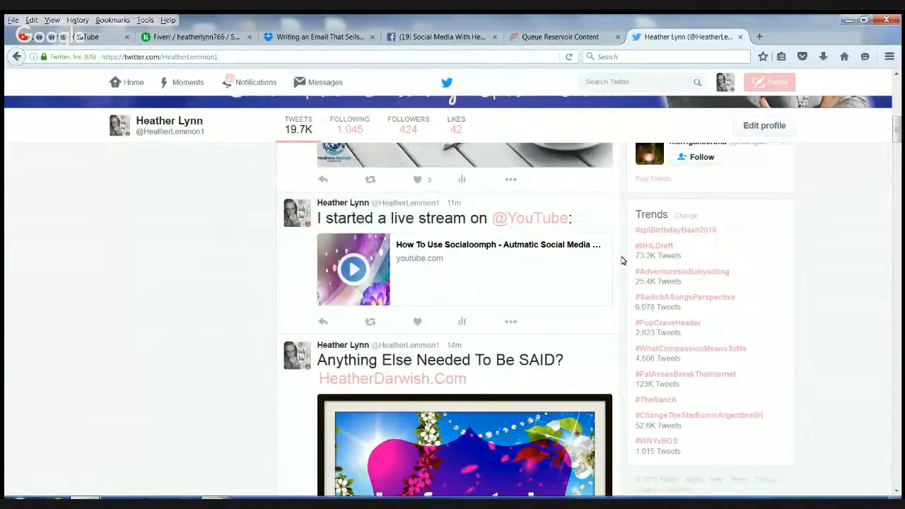
{"action": "scroll", "coordinate": [623, 261], "scroll_direction": "down", "scroll_amount": 3}
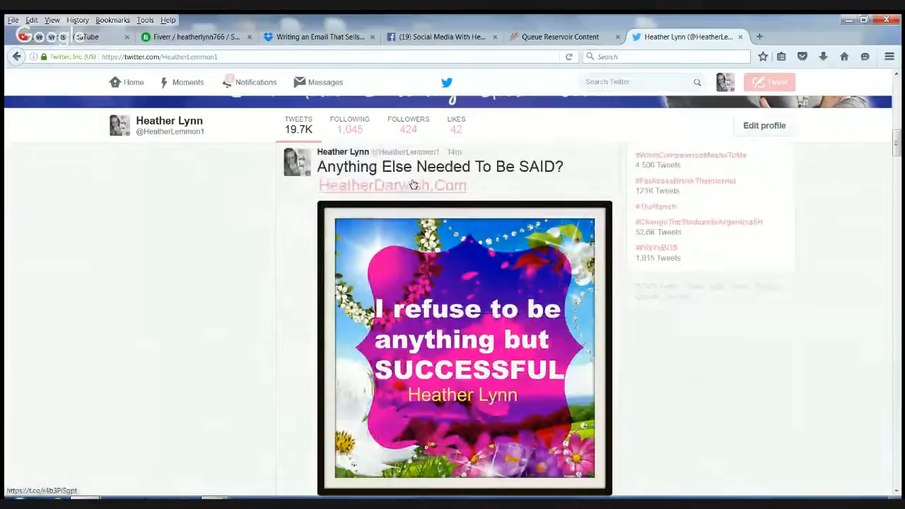
{"action": "scroll", "coordinate": [516, 196], "scroll_direction": "down", "scroll_amount": 1}
{"action": "scroll", "coordinate": [517, 195], "scroll_direction": "up", "scroll_amount": 1}
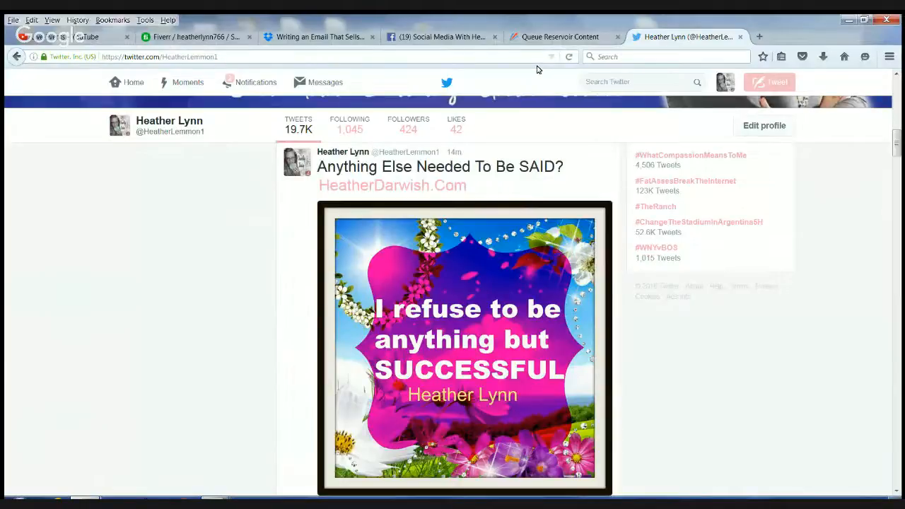
{"action": "left_click", "coordinate": [251, 84]}
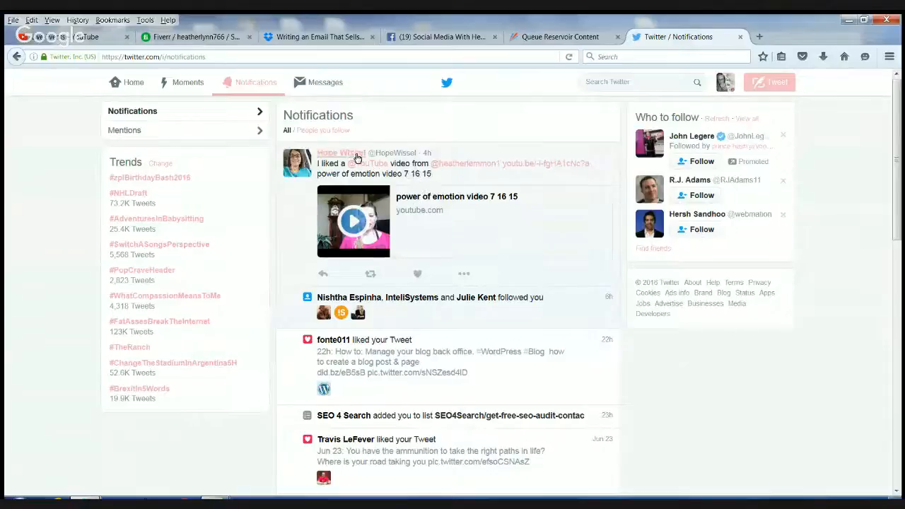
- Review the recent likes, new followers and list addition, then close the Twitter tab
{"action": "mouse_move", "coordinate": [350, 159]}
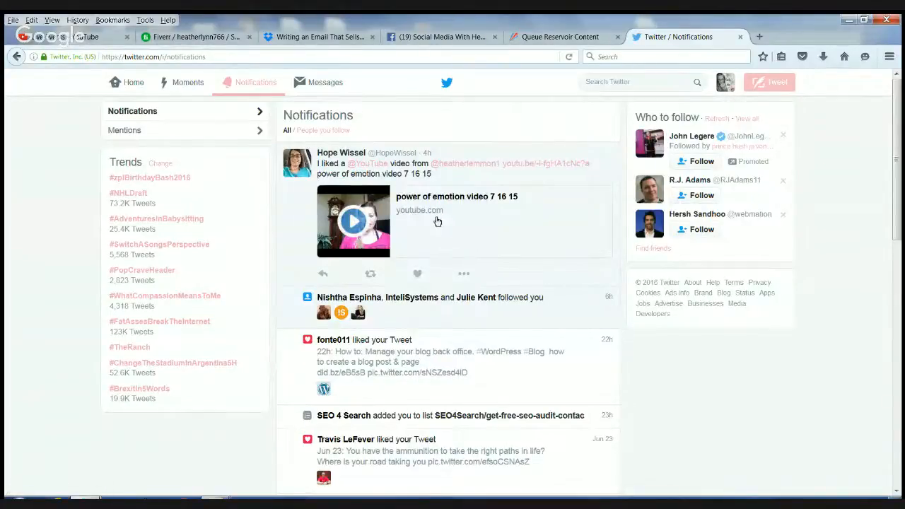
{"action": "scroll", "coordinate": [452, 220], "scroll_direction": "down", "scroll_amount": 4}
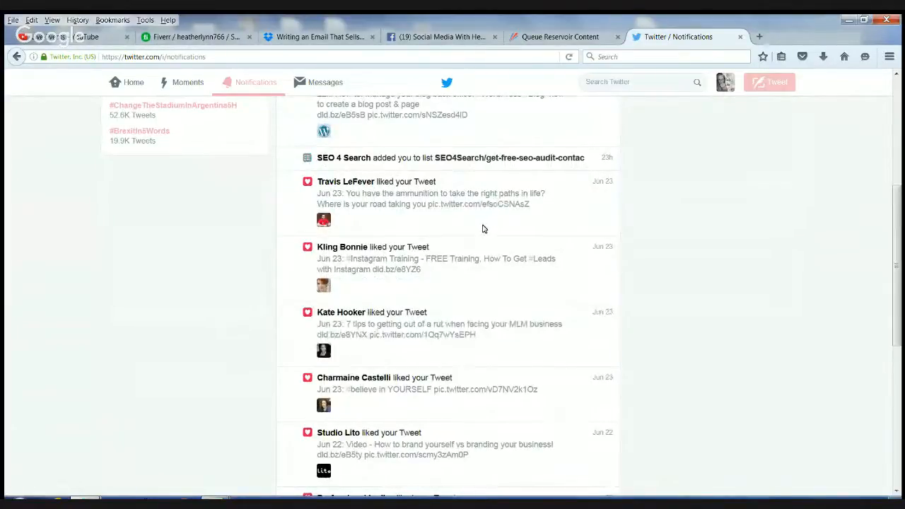
{"action": "scroll", "coordinate": [481, 227], "scroll_direction": "down", "scroll_amount": 3}
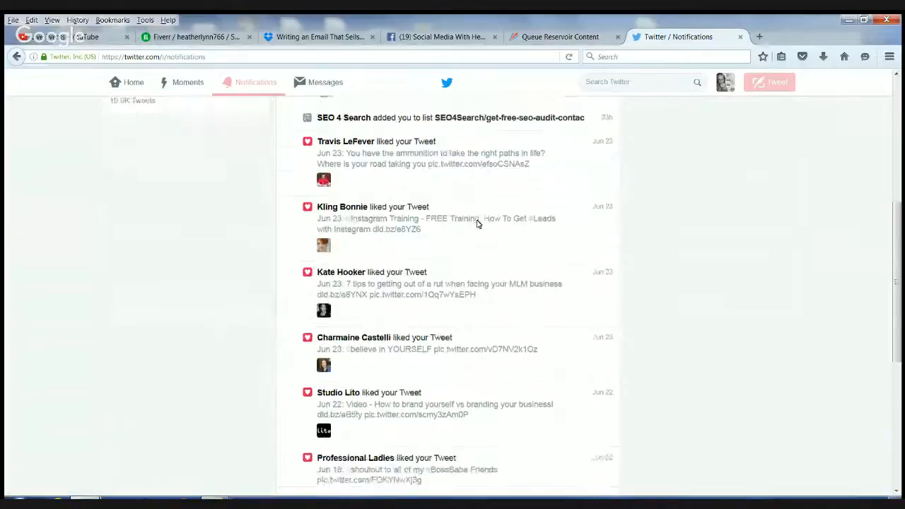
{"action": "scroll", "coordinate": [477, 225], "scroll_direction": "down", "scroll_amount": 3}
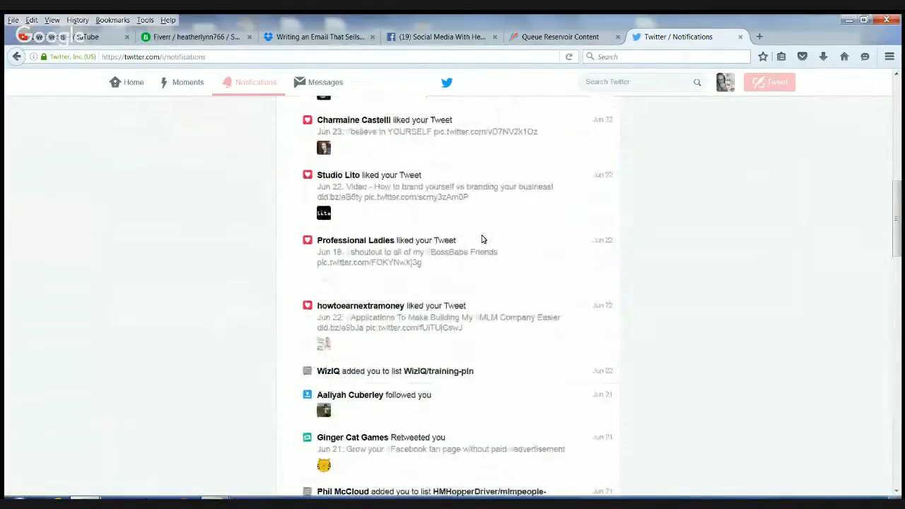
{"action": "scroll", "coordinate": [483, 240], "scroll_direction": "up", "scroll_amount": 3}
{"action": "scroll", "coordinate": [483, 255], "scroll_direction": "down", "scroll_amount": 6}
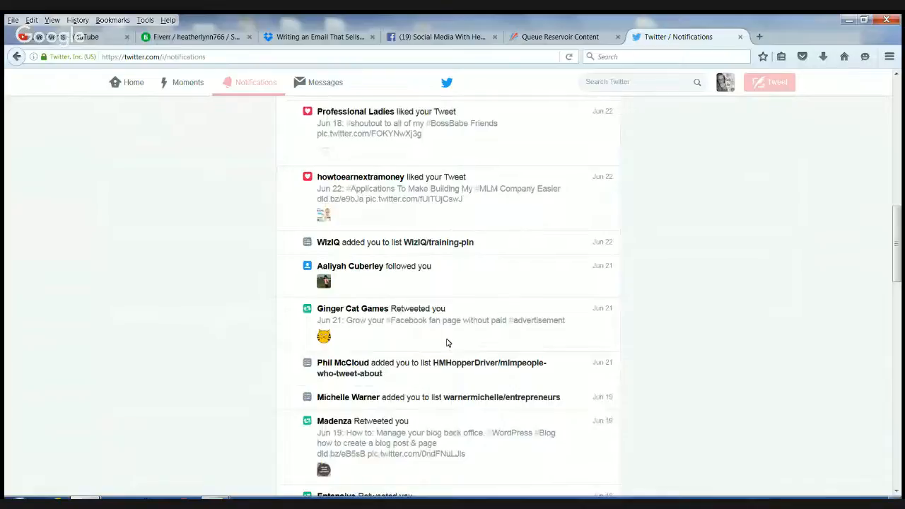
{"action": "scroll", "coordinate": [447, 343], "scroll_direction": "up", "scroll_amount": 15}
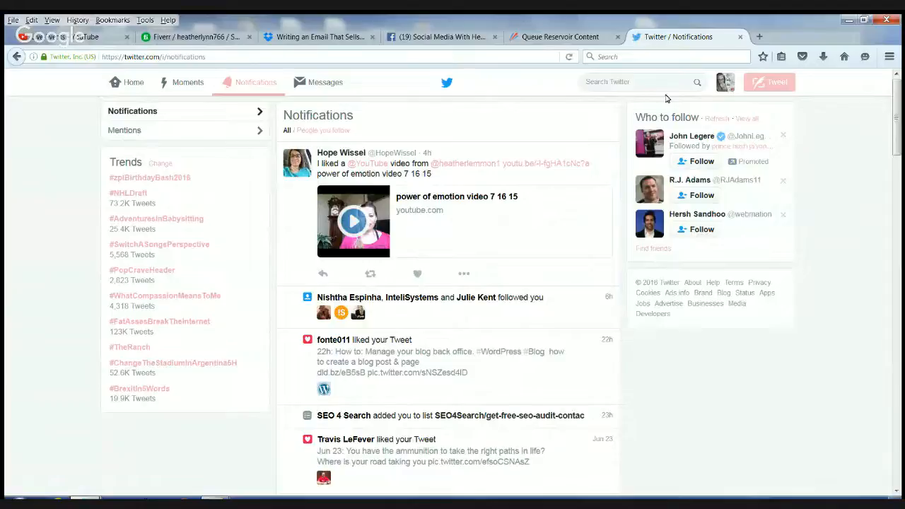
{"action": "left_click", "coordinate": [741, 37]}
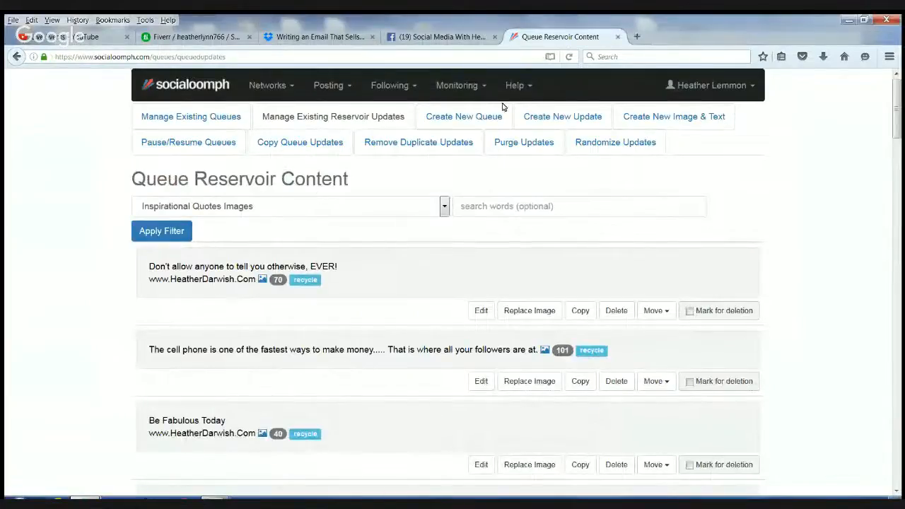
- Confirm the 'Anything Else Needed To Be SAID?' post on the Facebook business page, then return to SocialOomph
{"action": "left_click", "coordinate": [443, 39]}
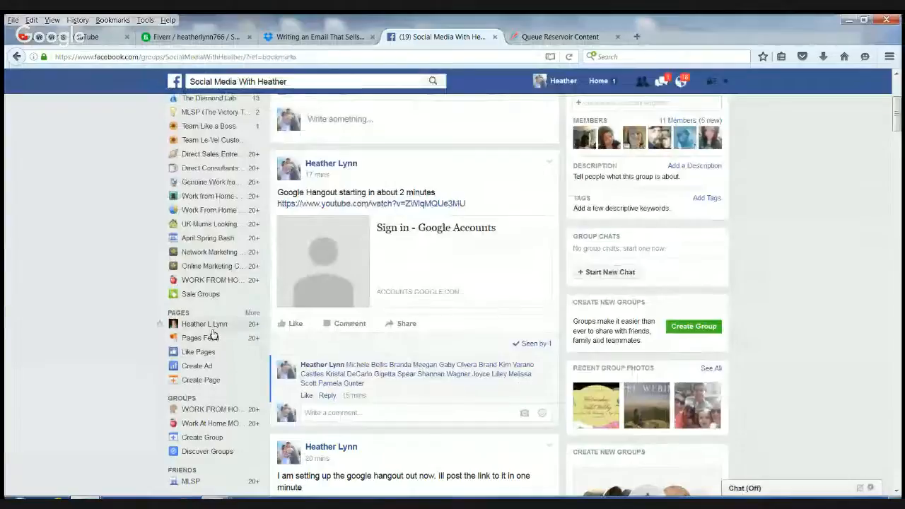
{"action": "scroll", "coordinate": [212, 332], "scroll_direction": "up", "scroll_amount": 5}
{"action": "left_click", "coordinate": [206, 237]}
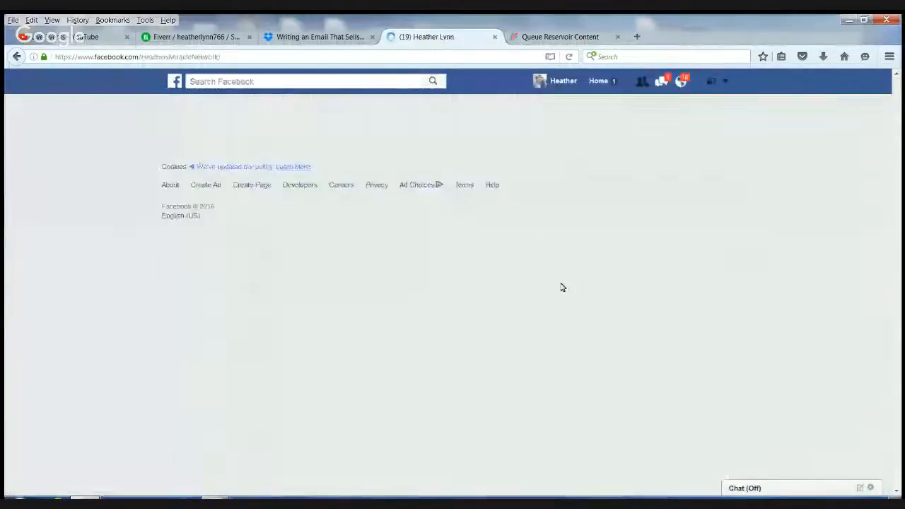
{"action": "scroll", "coordinate": [548, 269], "scroll_direction": "down", "scroll_amount": 5}
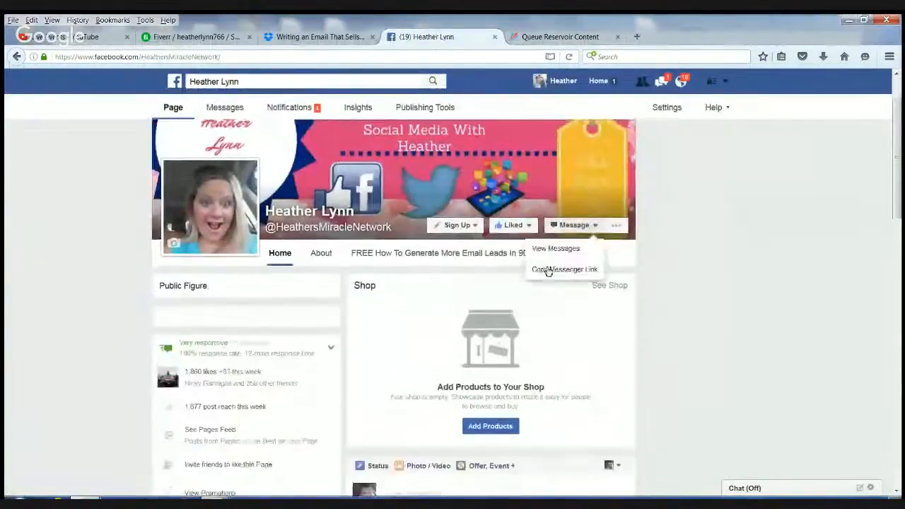
{"action": "scroll", "coordinate": [571, 265], "scroll_direction": "down", "scroll_amount": 6}
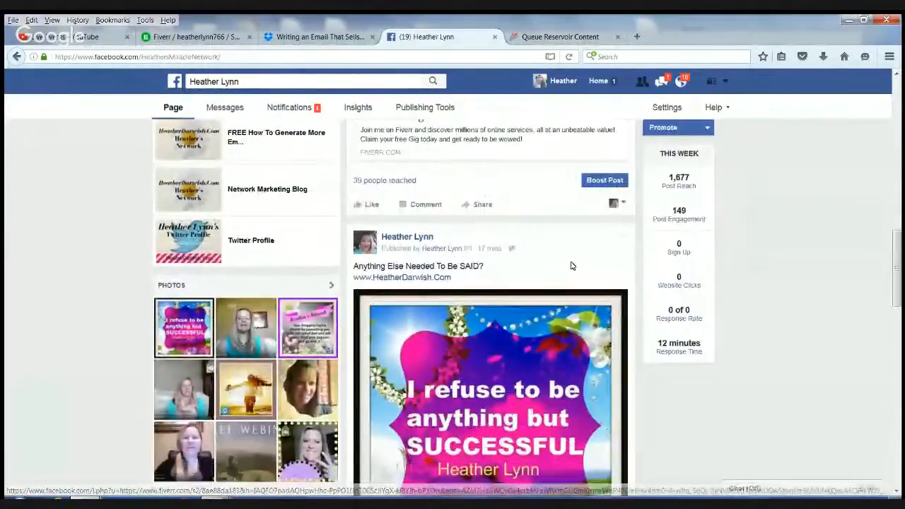
{"action": "scroll", "coordinate": [571, 265], "scroll_direction": "down", "scroll_amount": 2}
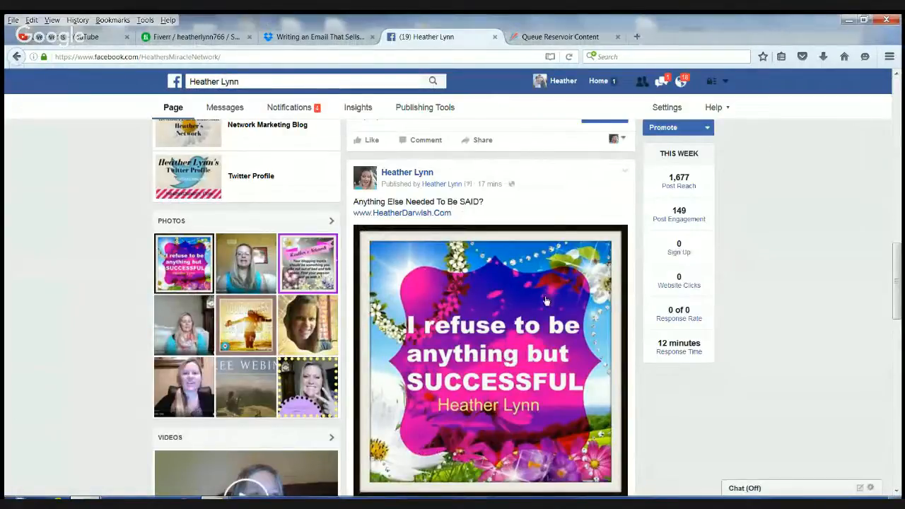
{"action": "left_click", "coordinate": [586, 36]}
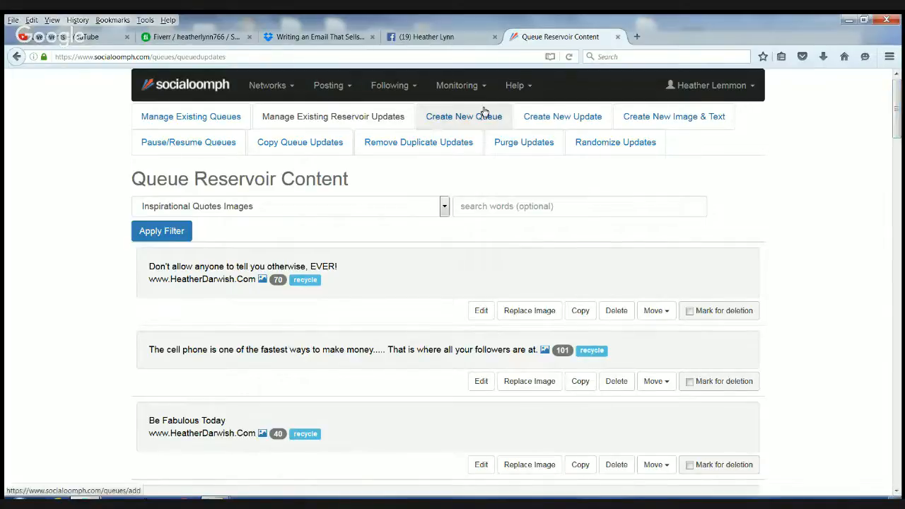
- Show Manage Existing Queues, listing all six queue reservoirs with update counts
{"action": "left_click", "coordinate": [187, 122]}
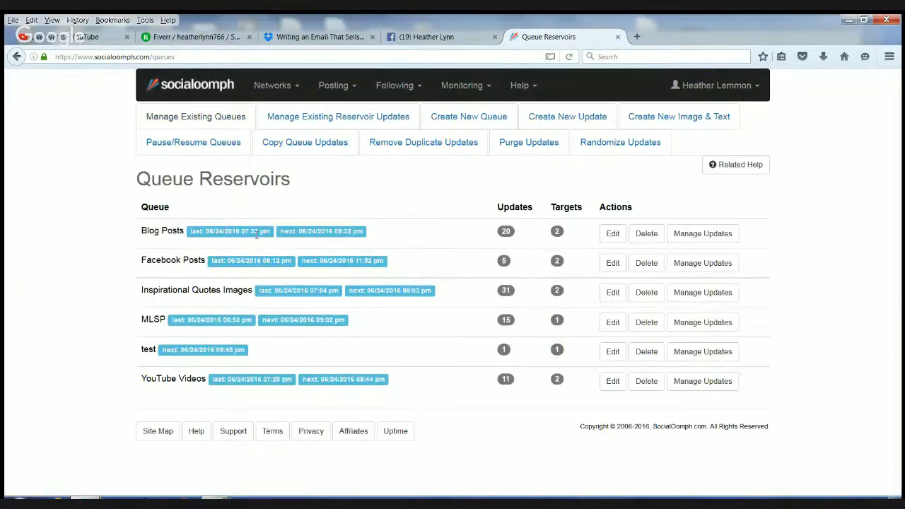
- Review the Blog Posts queue settings (110-minute interval, all days), then go back to the reservoir list
{"action": "left_click", "coordinate": [610, 234]}
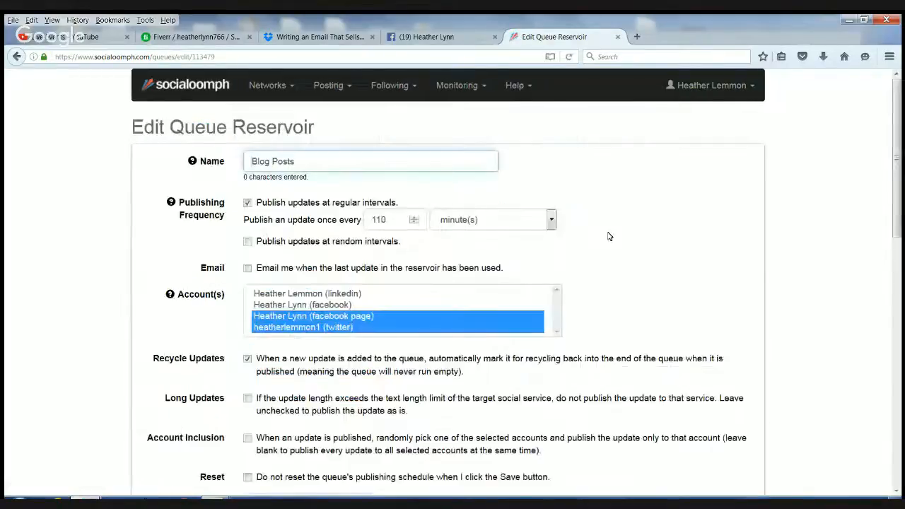
{"action": "scroll", "coordinate": [603, 238], "scroll_direction": "down", "scroll_amount": 3}
{"action": "scroll", "coordinate": [601, 239], "scroll_direction": "down", "scroll_amount": 3}
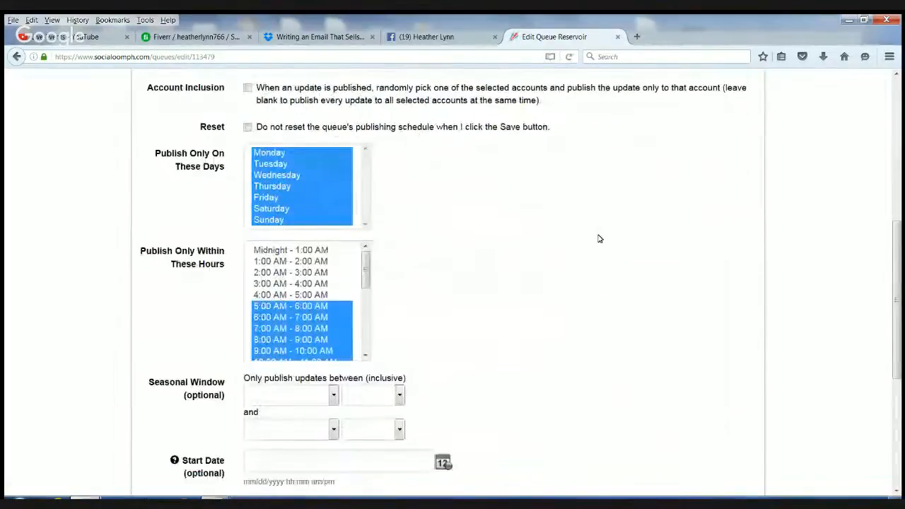
{"action": "scroll", "coordinate": [599, 239], "scroll_direction": "up", "scroll_amount": 2}
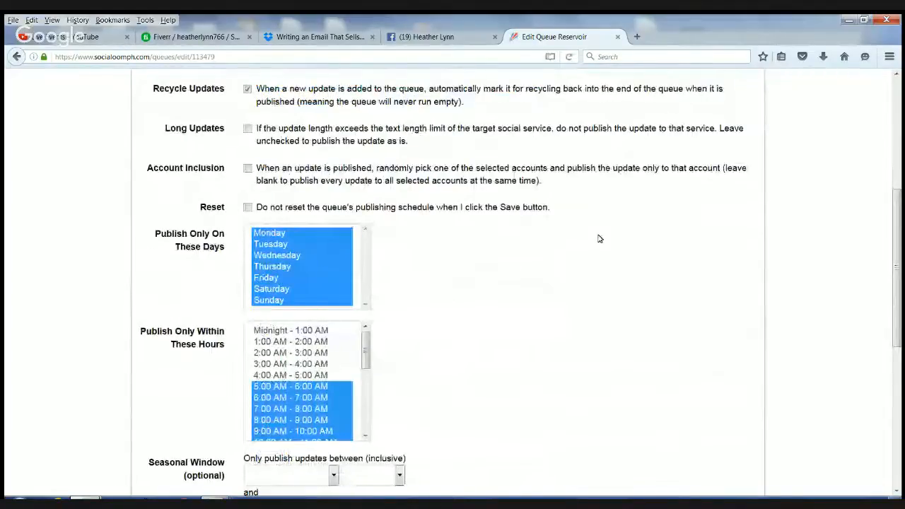
{"action": "left_click", "coordinate": [16, 57]}
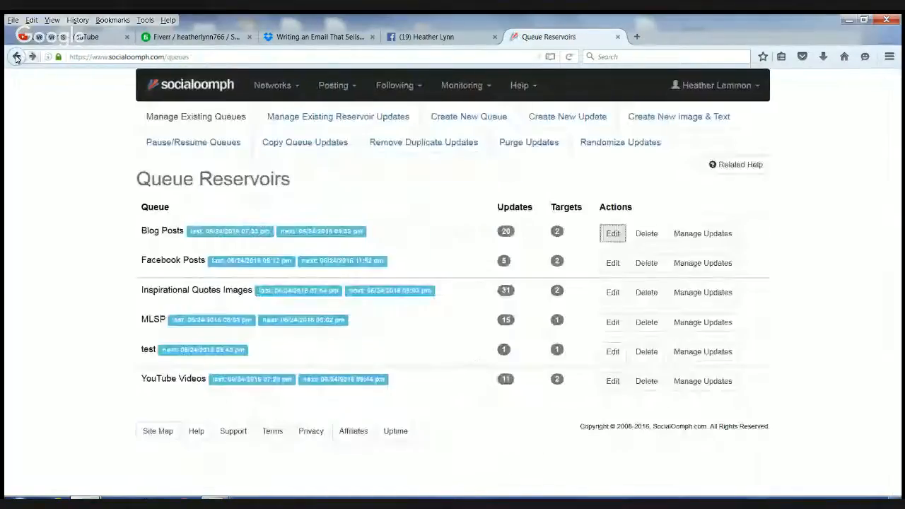
{"action": "left_click", "coordinate": [710, 235]}
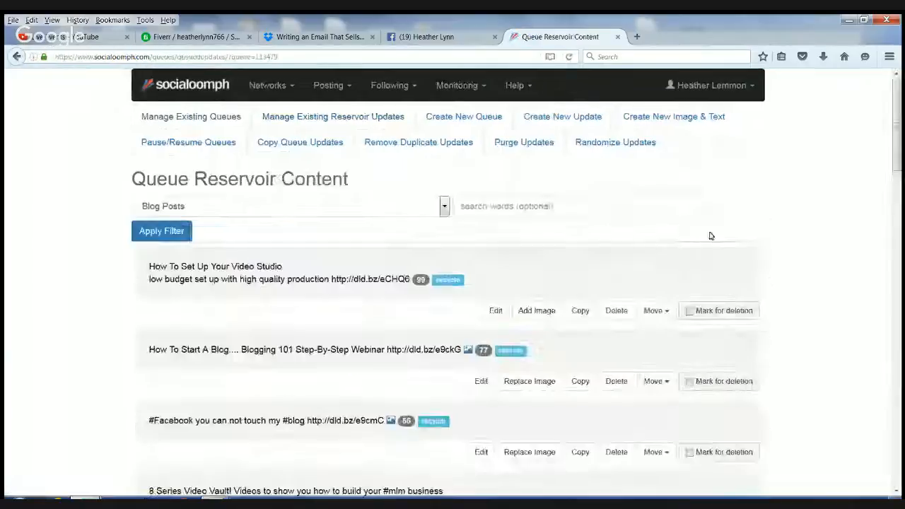
{"action": "scroll", "coordinate": [559, 268], "scroll_direction": "down", "scroll_amount": 1}
{"action": "scroll", "coordinate": [559, 269], "scroll_direction": "down", "scroll_amount": 20}
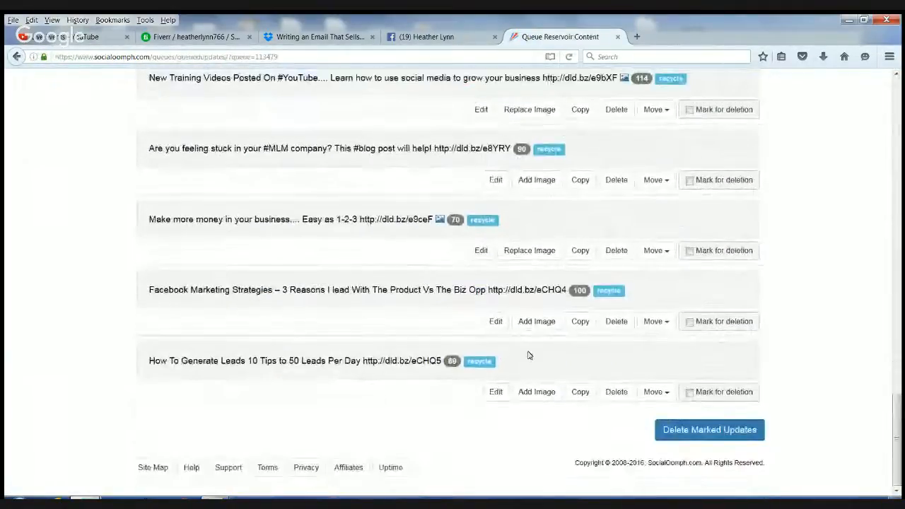
{"action": "scroll", "coordinate": [488, 350], "scroll_direction": "up", "scroll_amount": 20}
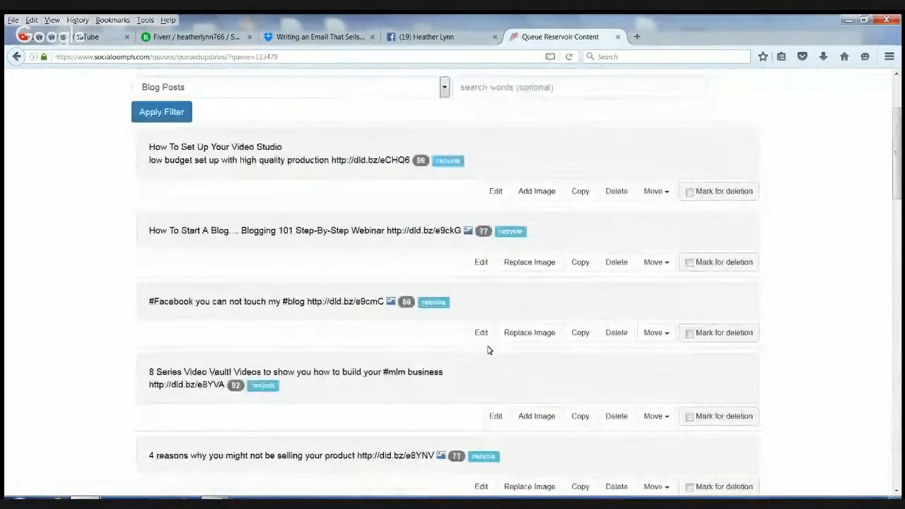
{"action": "scroll", "coordinate": [488, 350], "scroll_direction": "up", "scroll_amount": 3}
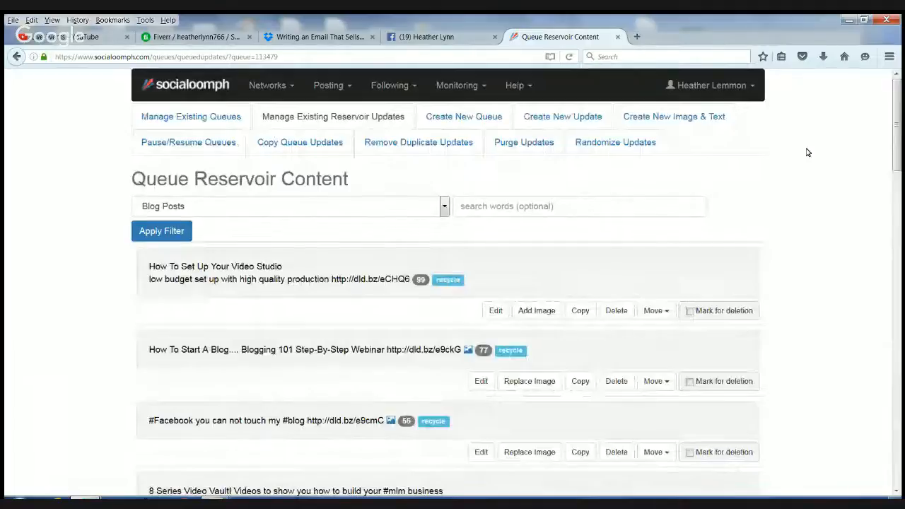
{"action": "left_click", "coordinate": [204, 116]}
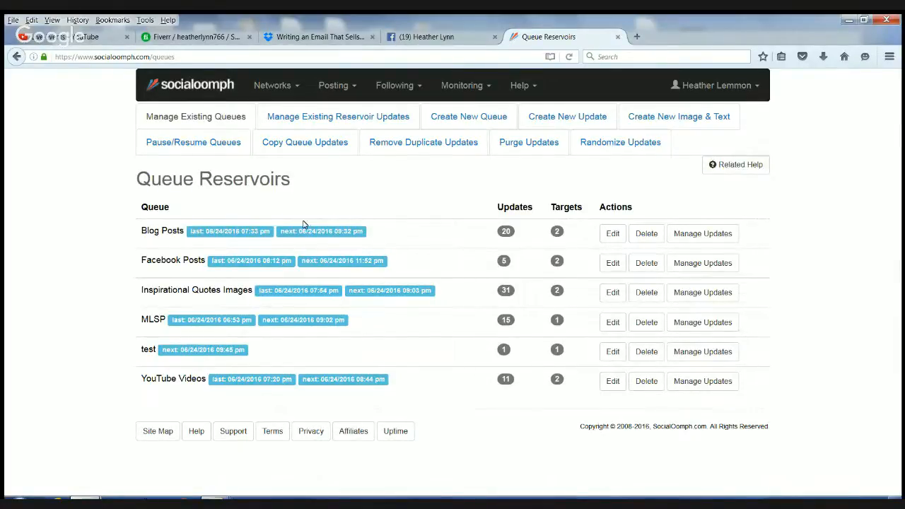
- Delete the test queue reservoir with all its updates, leaving five queues, then open Networks
{"action": "left_click", "coordinate": [648, 354]}
{"action": "left_click", "coordinate": [471, 251]}
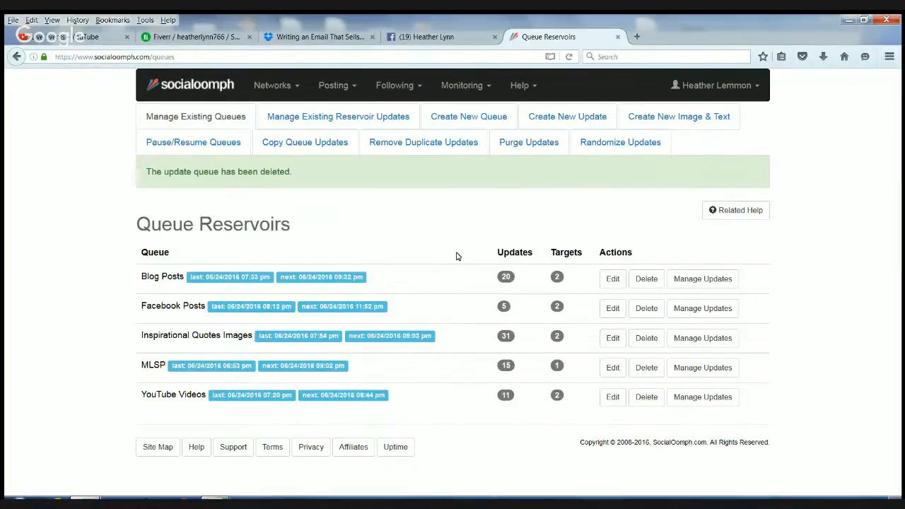
{"action": "left_click", "coordinate": [294, 85]}
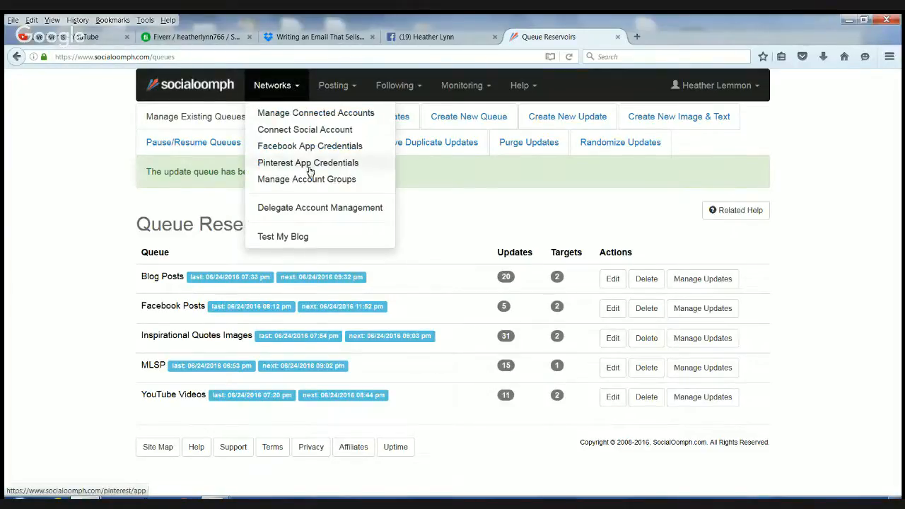
- Choose Connect Social Account to reach the Authorize Twitter Access page
{"action": "left_click", "coordinate": [301, 131]}
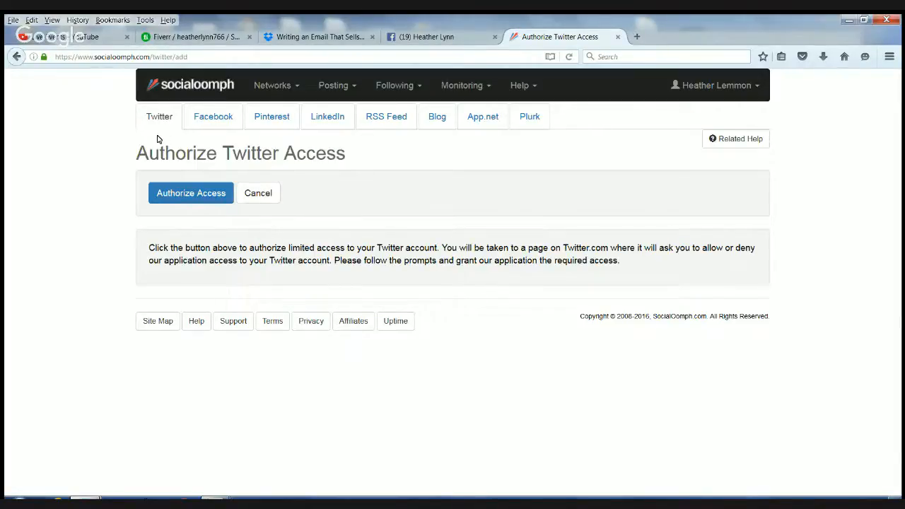
- Browse the SocialOomph home page's Free versus Professional features and pricing, then return to the top
{"action": "left_click", "coordinate": [190, 84]}
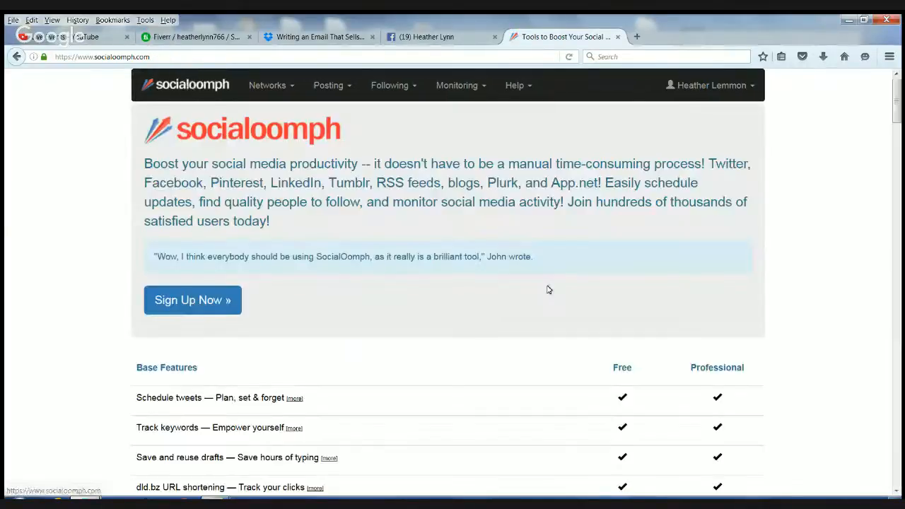
{"action": "scroll", "coordinate": [587, 311], "scroll_direction": "down", "scroll_amount": 4}
{"action": "scroll", "coordinate": [657, 254], "scroll_direction": "down", "scroll_amount": 5}
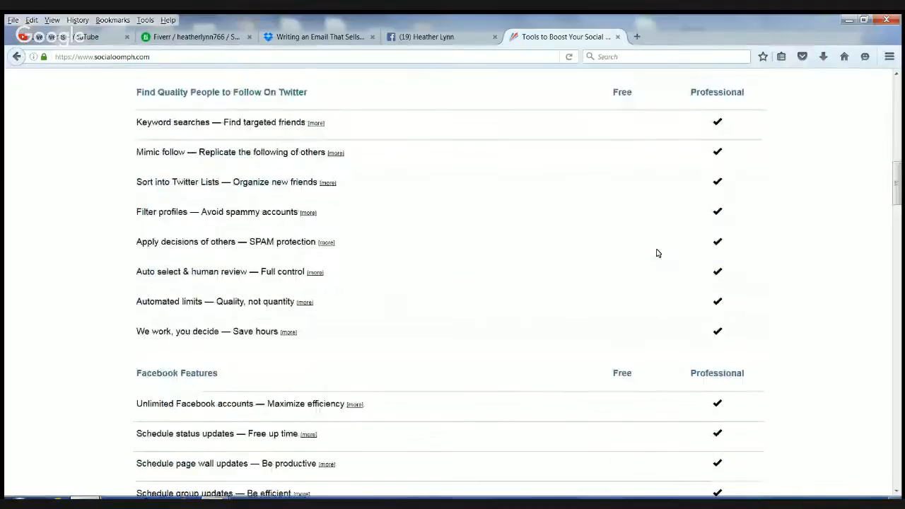
{"action": "scroll", "coordinate": [651, 276], "scroll_direction": "down", "scroll_amount": 10}
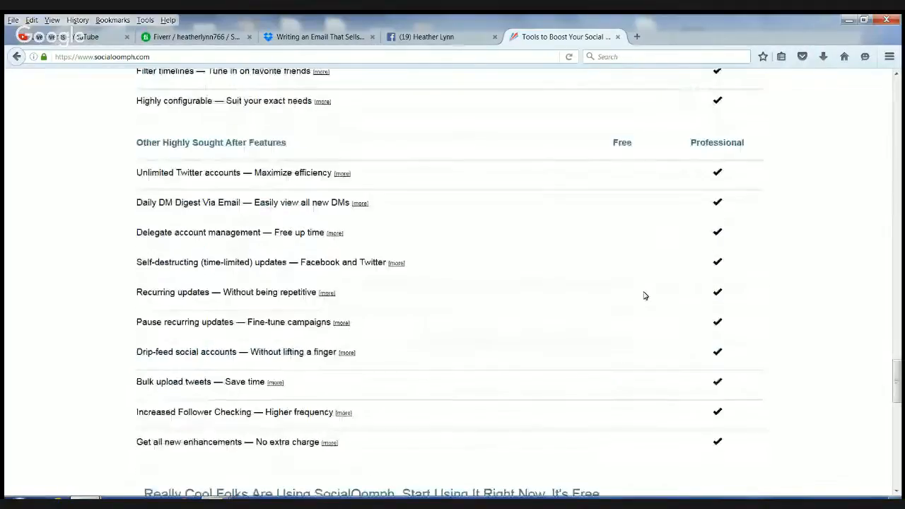
{"action": "scroll", "coordinate": [644, 296], "scroll_direction": "down", "scroll_amount": 10}
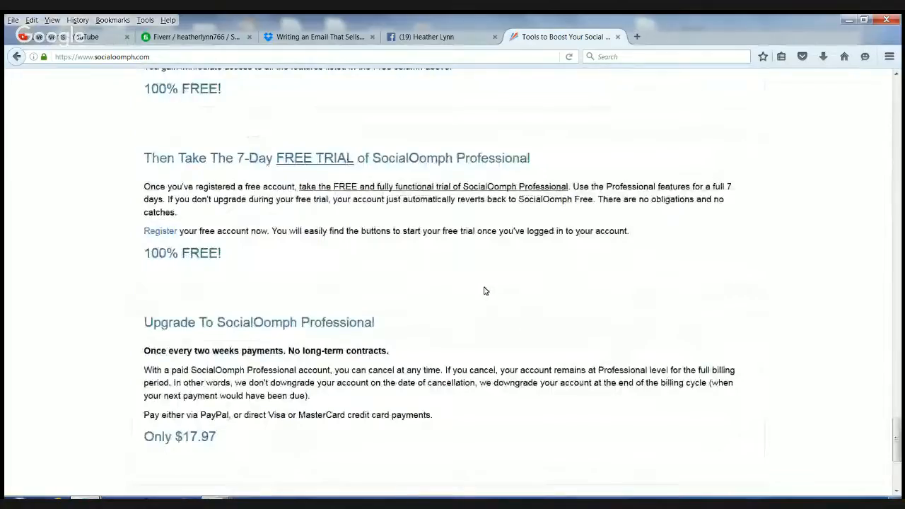
{"action": "scroll", "coordinate": [486, 289], "scroll_direction": "down", "scroll_amount": 5}
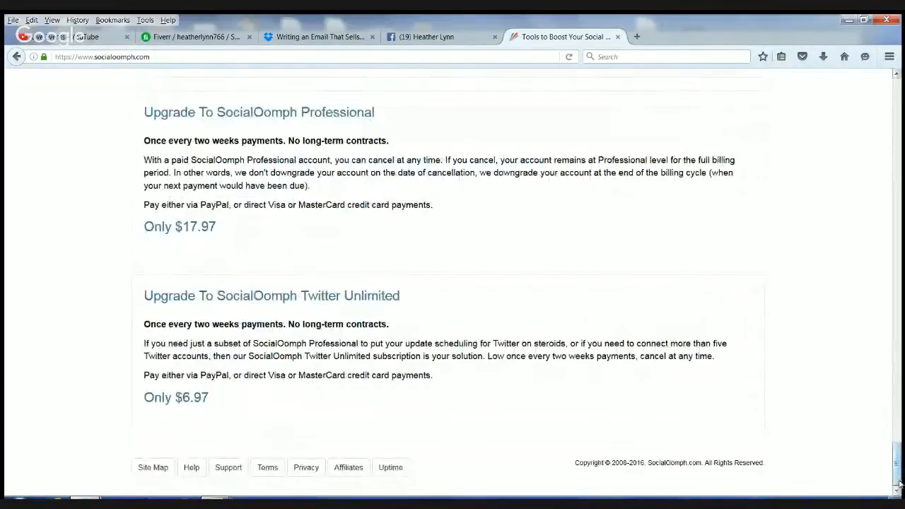
{"action": "left_click_drag", "start_coordinate": [897, 467], "coordinate": [899, 113]}
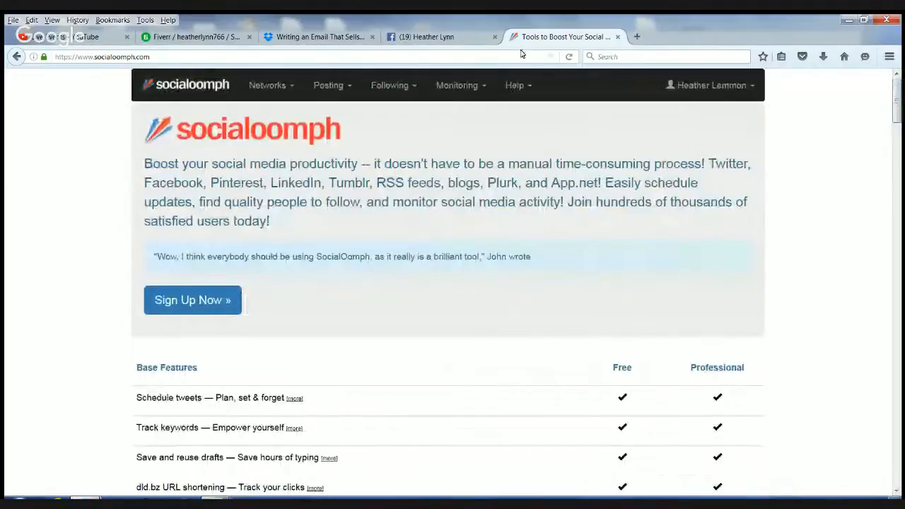
- Open the social media group's Files section in Facebook
{"action": "left_click", "coordinate": [416, 36]}
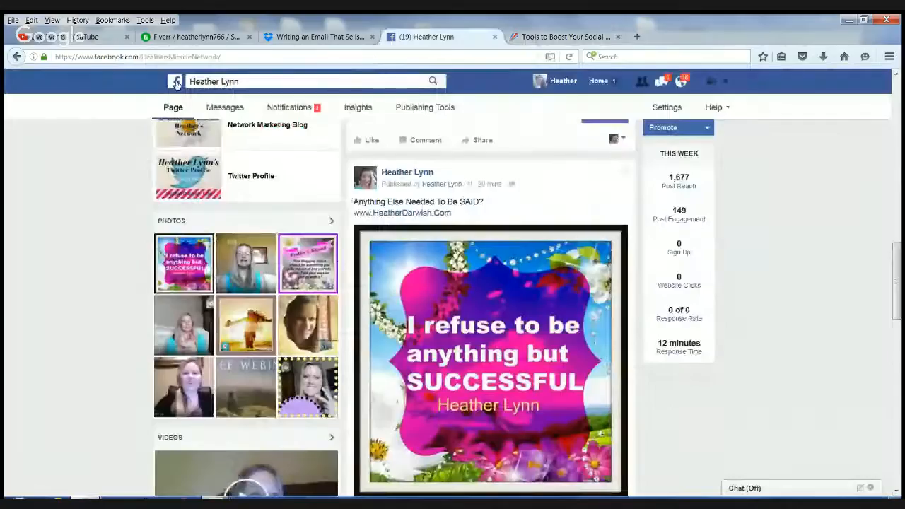
{"action": "left_click", "coordinate": [169, 84]}
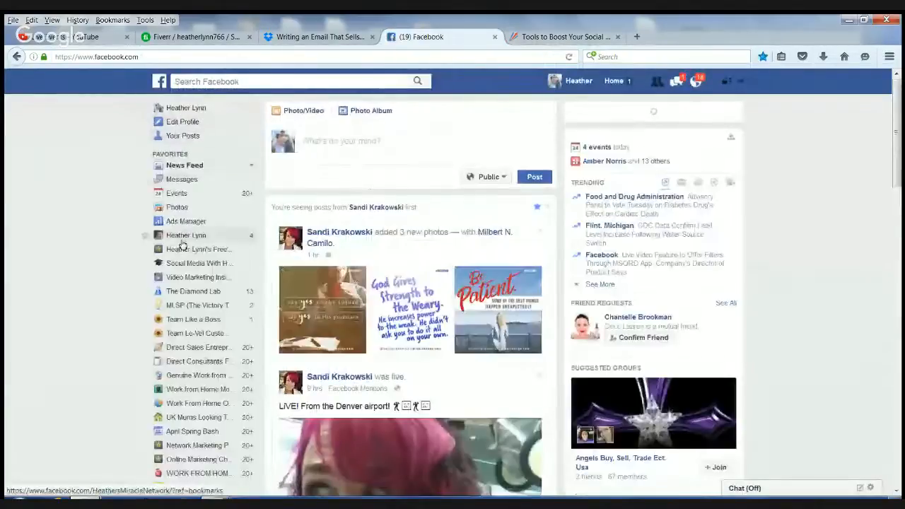
{"action": "left_click", "coordinate": [190, 263]}
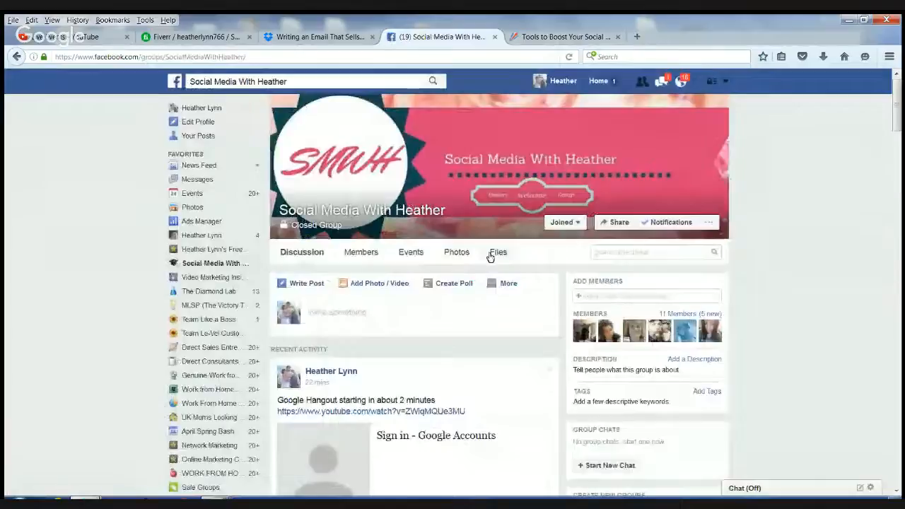
{"action": "left_click", "coordinate": [499, 255]}
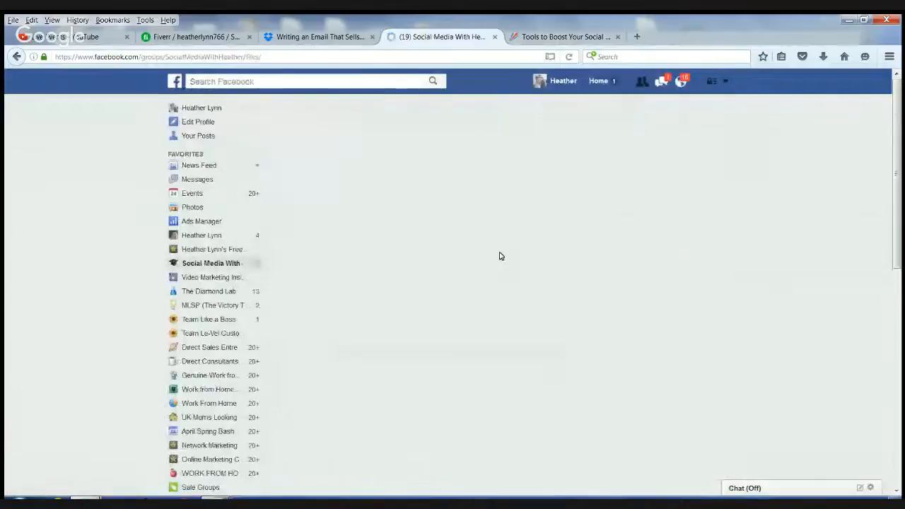
- Open the Business building Tools note and follow its SocialOomph link
{"action": "scroll", "coordinate": [504, 270], "scroll_direction": "down", "scroll_amount": 3}
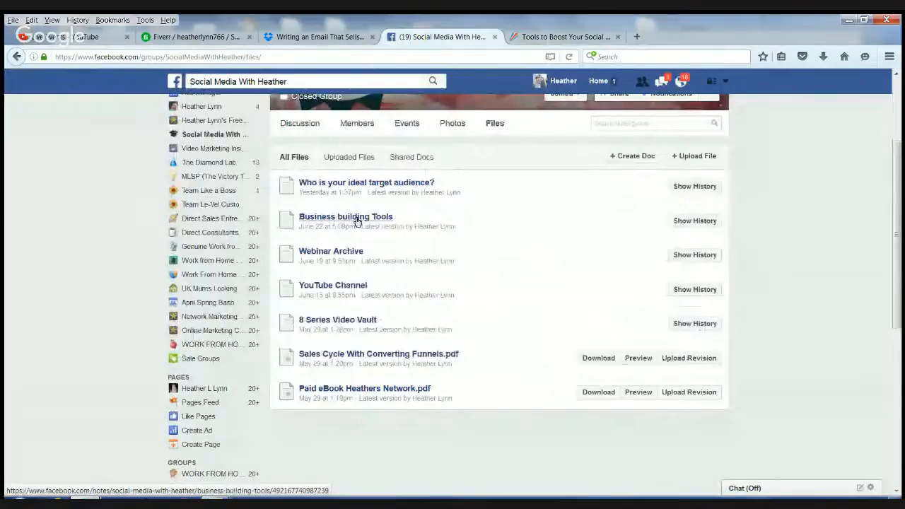
{"action": "left_click", "coordinate": [357, 221]}
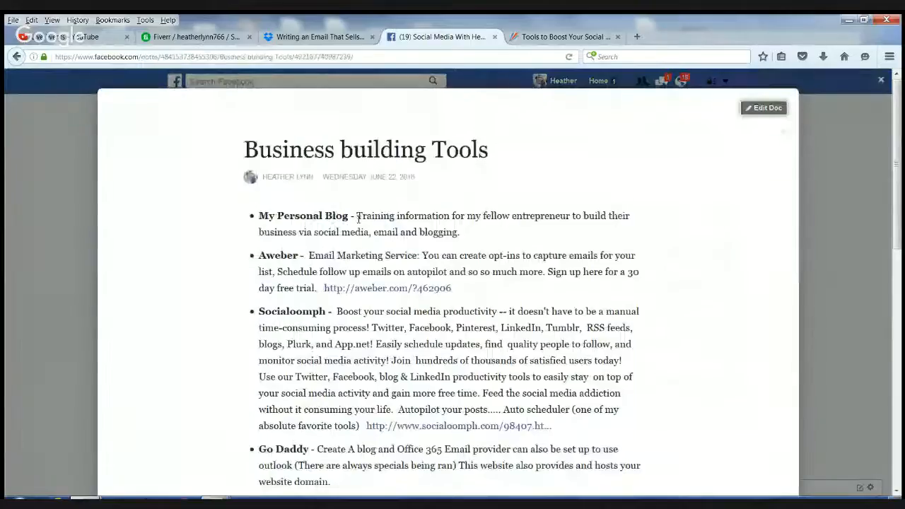
{"action": "scroll", "coordinate": [379, 260], "scroll_direction": "down", "scroll_amount": 3}
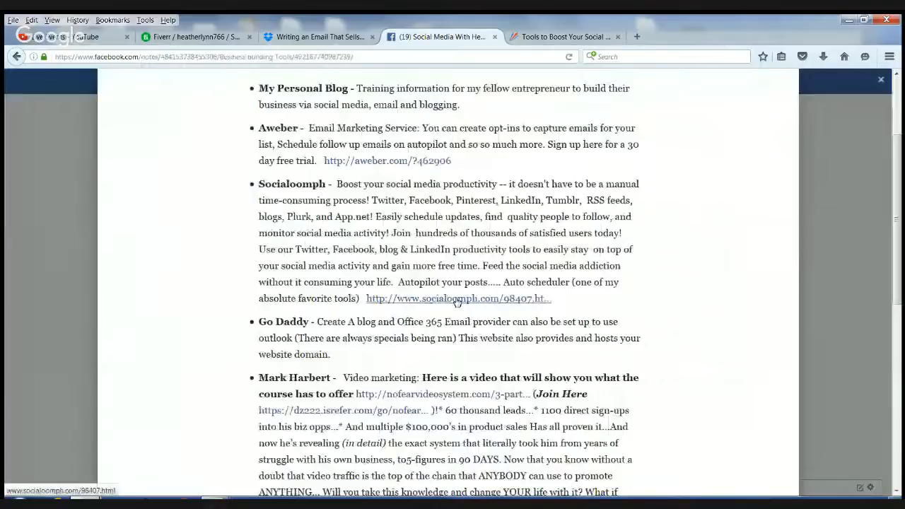
{"action": "left_click", "coordinate": [457, 300]}
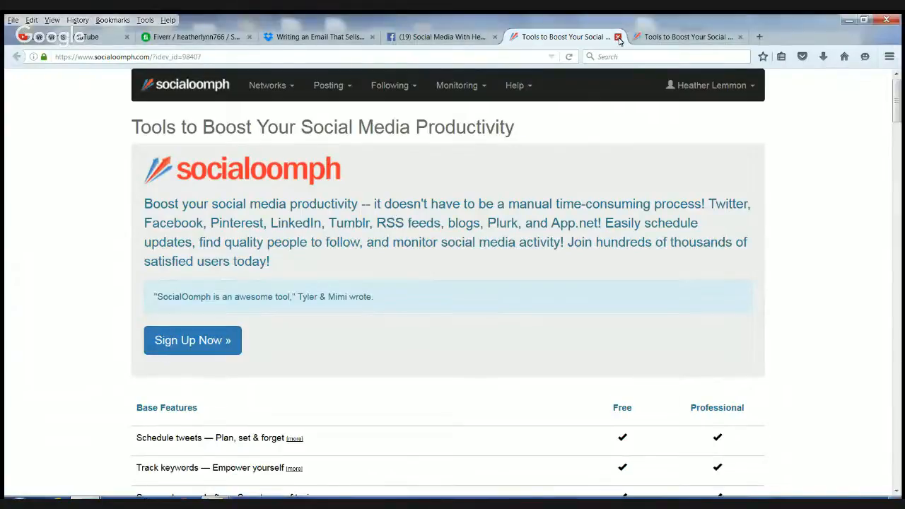
- Close the duplicate SocialOomph tab and switch to YouTube's 'How To Use Socialoomph' live event
{"action": "left_click", "coordinate": [618, 37]}
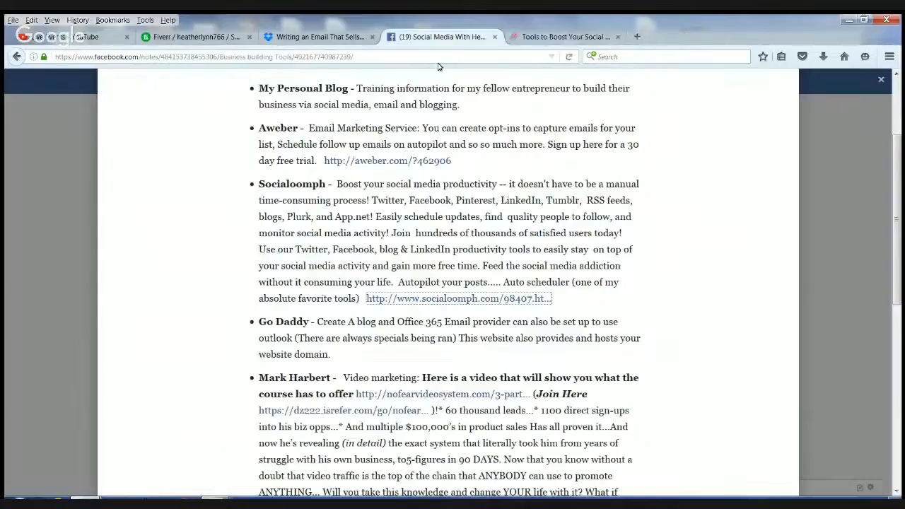
{"action": "left_click", "coordinate": [539, 43]}
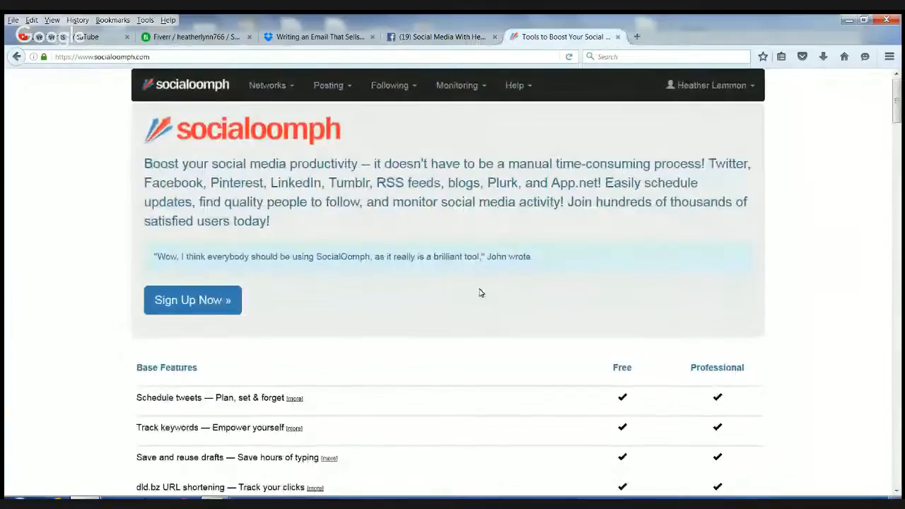
{"action": "left_click", "coordinate": [69, 39]}
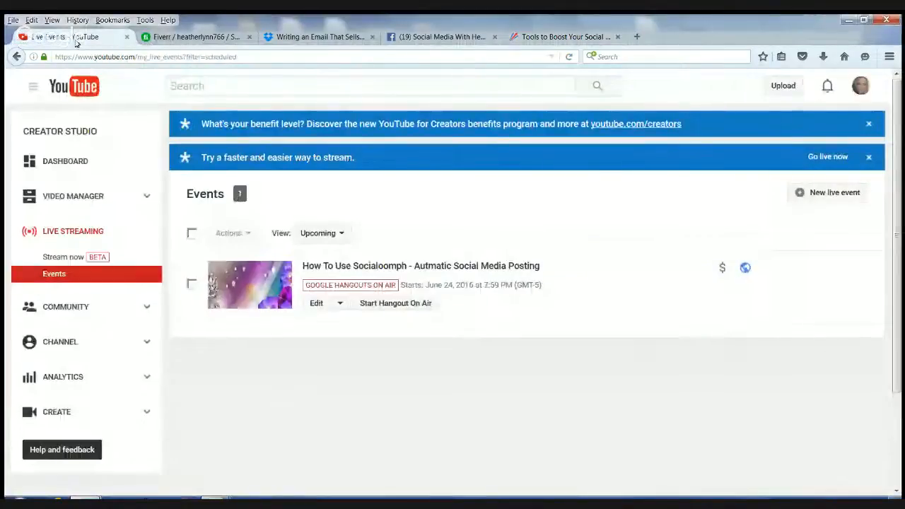